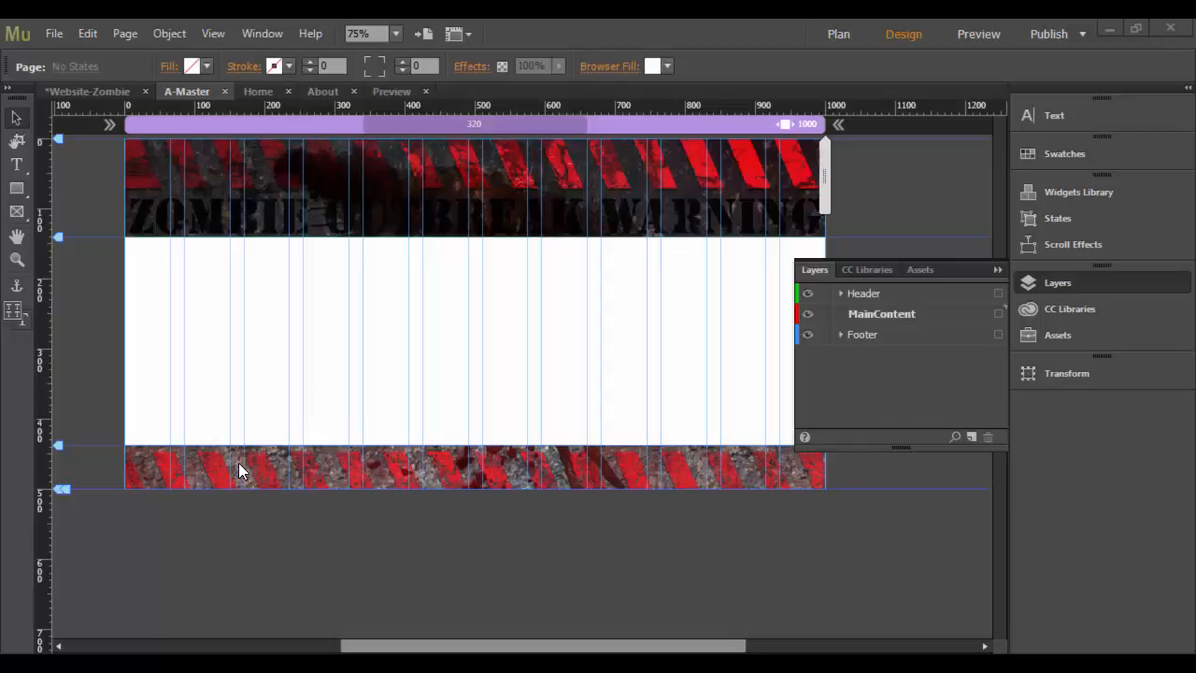
Draw a rectangle on the MainContent layer of A-Master, filling the blank area between the header and footer across the page width
{"action": "left_click", "coordinate": [239, 472]}
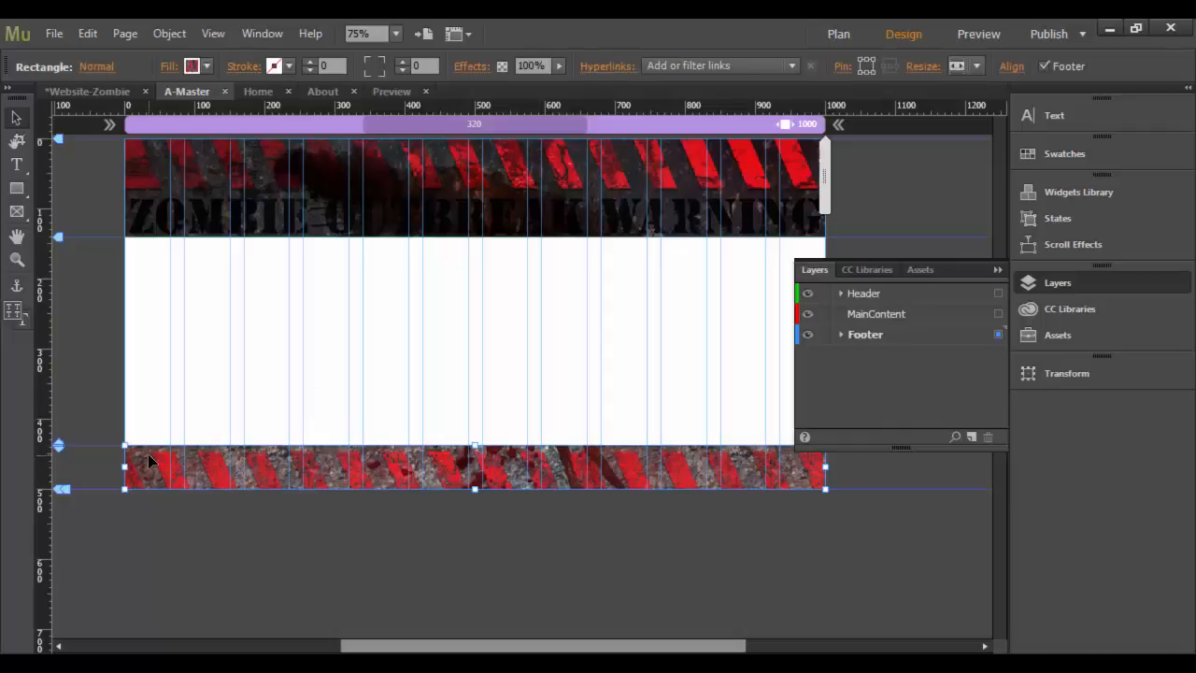
{"action": "left_click", "coordinate": [944, 314]}
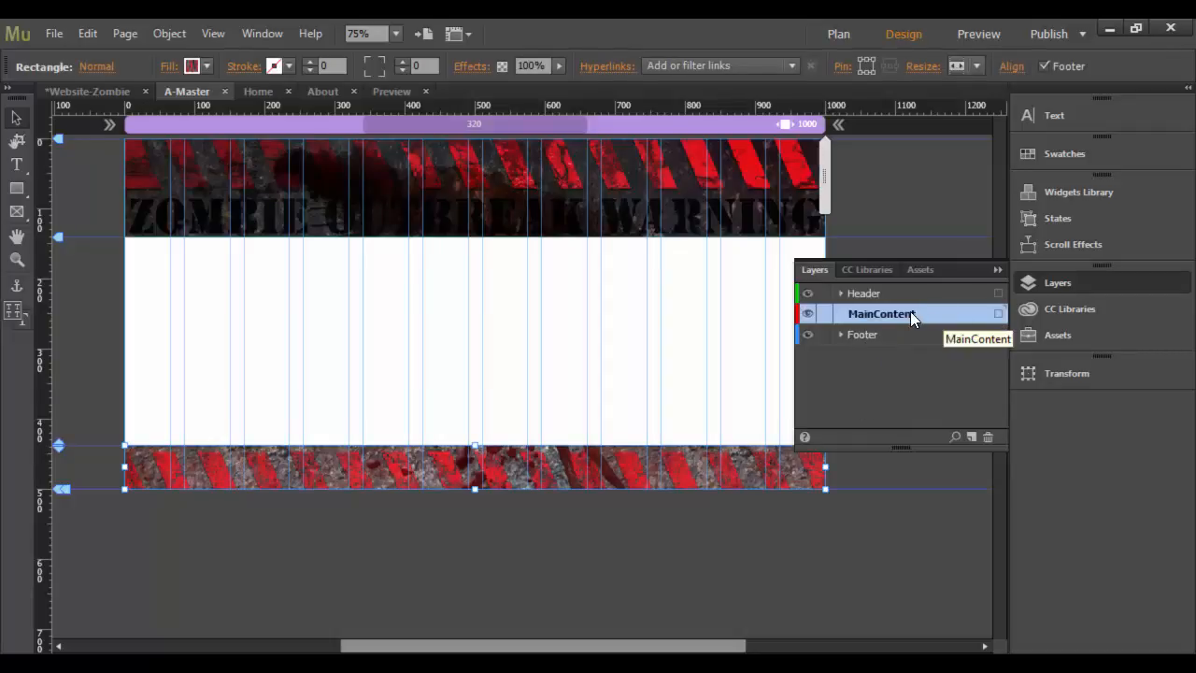
{"action": "left_click", "coordinate": [996, 270]}
{"action": "left_click", "coordinate": [16, 188]}
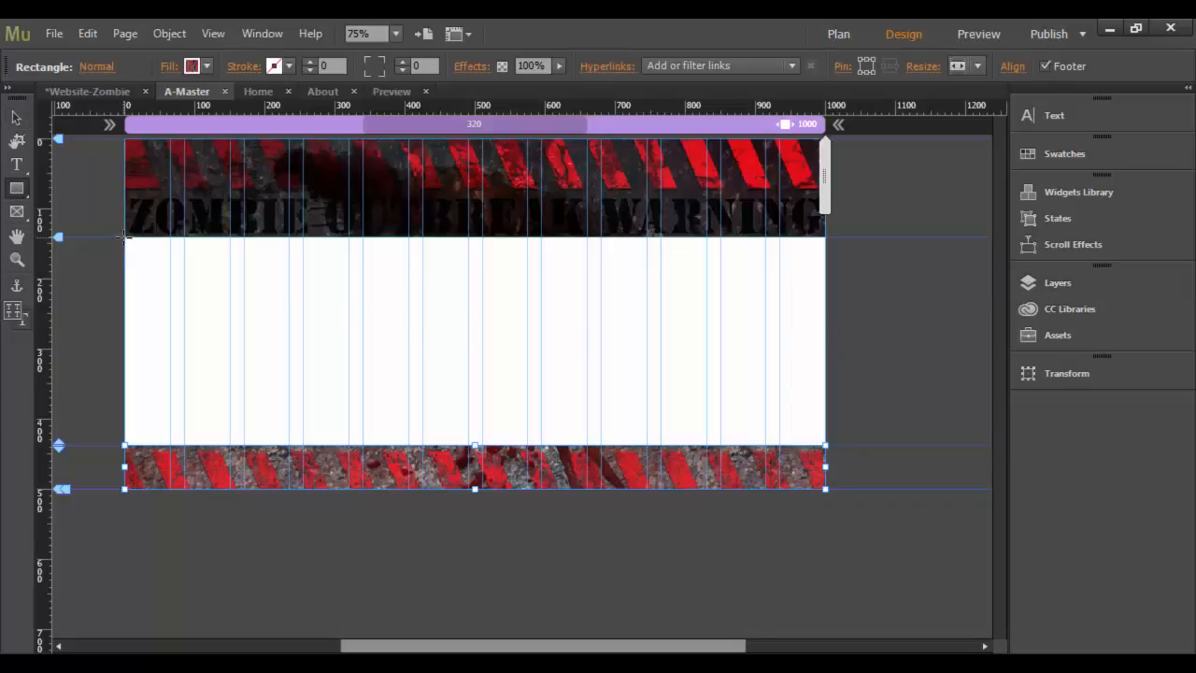
{"action": "left_click_drag", "start_coordinate": [124, 236], "coordinate": [826, 445]}
{"action": "left_click", "coordinate": [21, 117]}
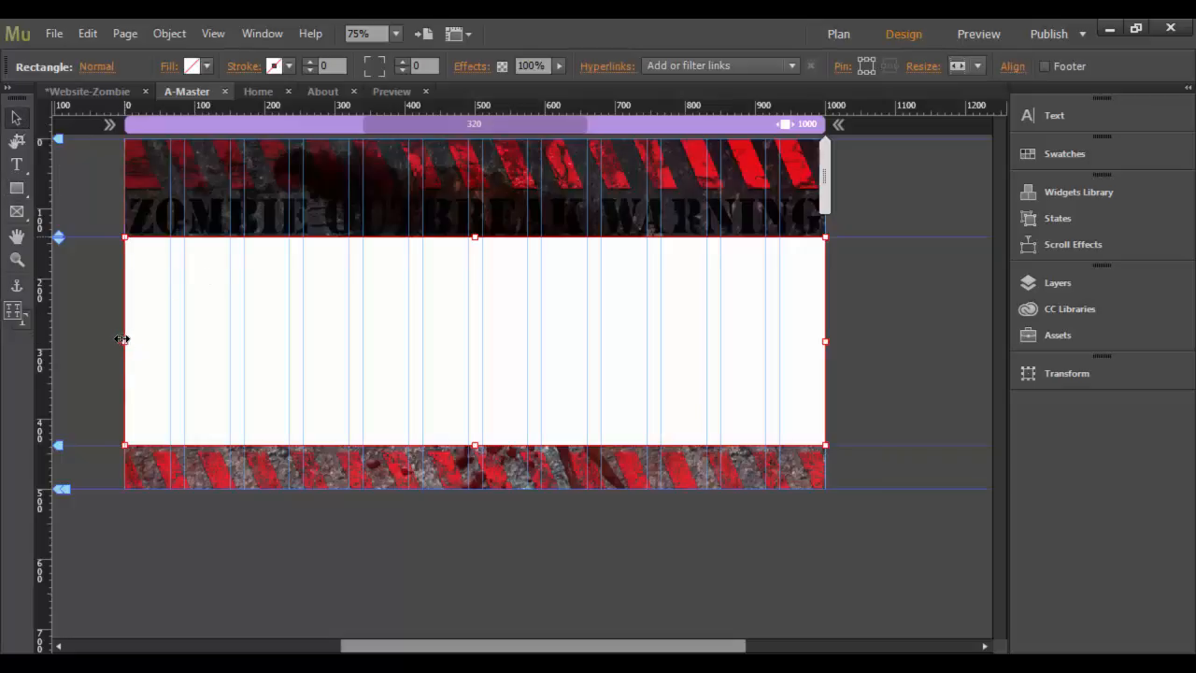
Align the MainContent rectangle's four edges with the page sides, the header and the footer
{"action": "mouse_move", "coordinate": [122, 338]}
{"action": "left_mouse_down"}
{"action": "mouse_move", "coordinate": [140, 342]}
{"action": "mouse_move", "coordinate": [124, 341]}
{"action": "left_mouse_up"}
{"action": "left_click_drag", "start_coordinate": [826, 342], "coordinate": [822, 342]}
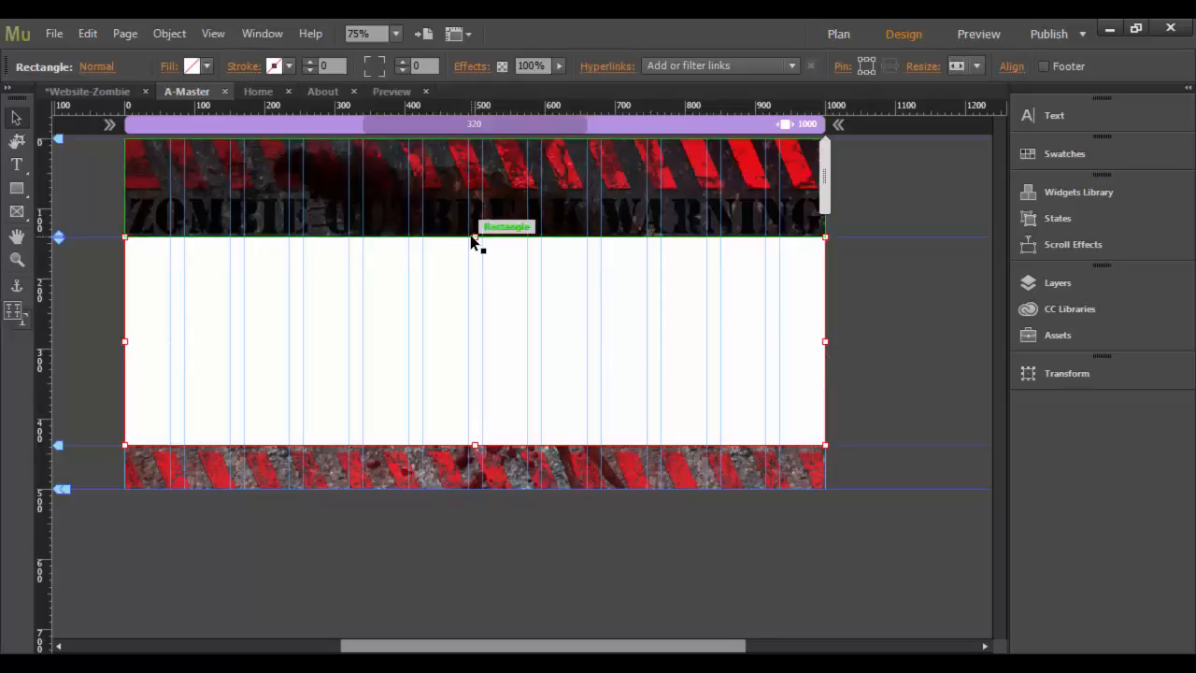
{"action": "mouse_move", "coordinate": [474, 238]}
{"action": "left_mouse_down"}
{"action": "mouse_move", "coordinate": [475, 259]}
{"action": "mouse_move", "coordinate": [476, 244]}
{"action": "left_mouse_up"}
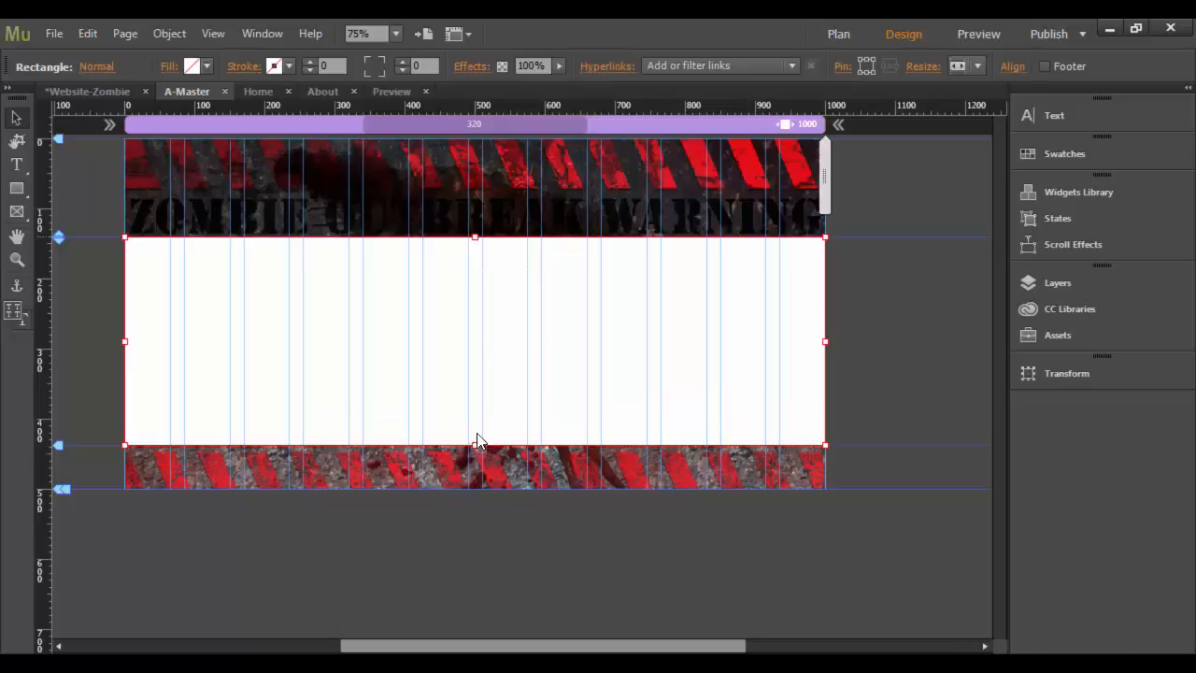
{"action": "left_click_drag", "start_coordinate": [477, 441], "coordinate": [479, 454]}
Fill the MainContent rectangle with the green swatch R=140 G=198 B=63 and deselect it
{"action": "left_click", "coordinate": [203, 66]}
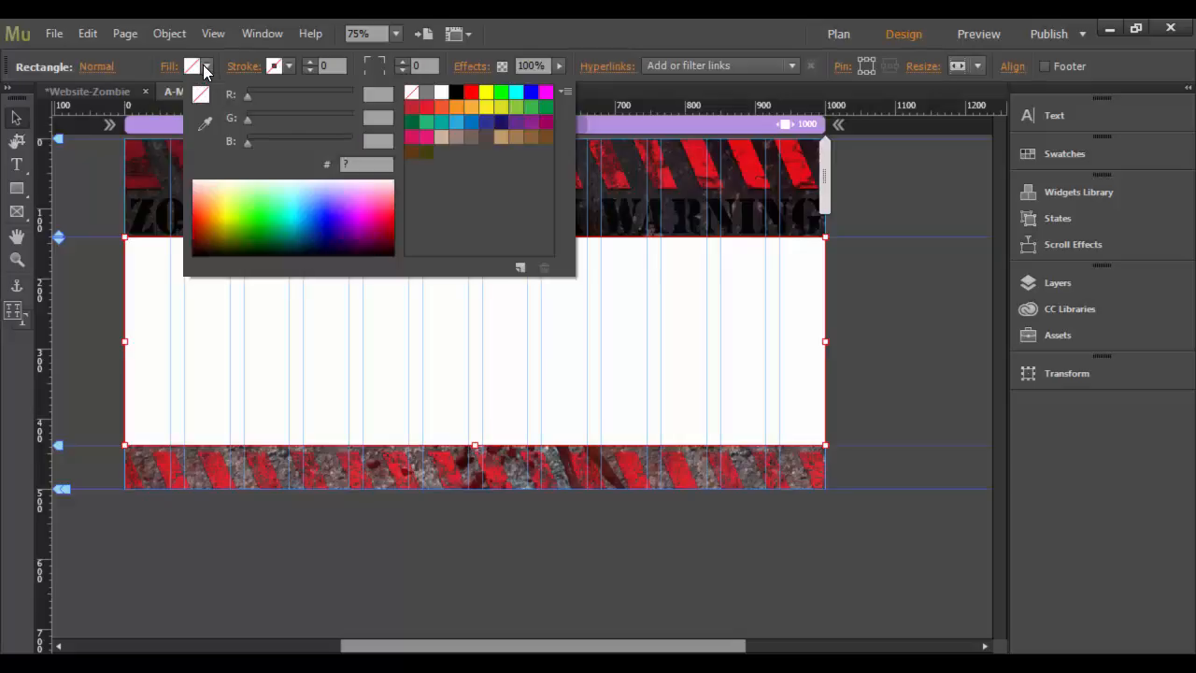
{"action": "left_click", "coordinate": [517, 107]}
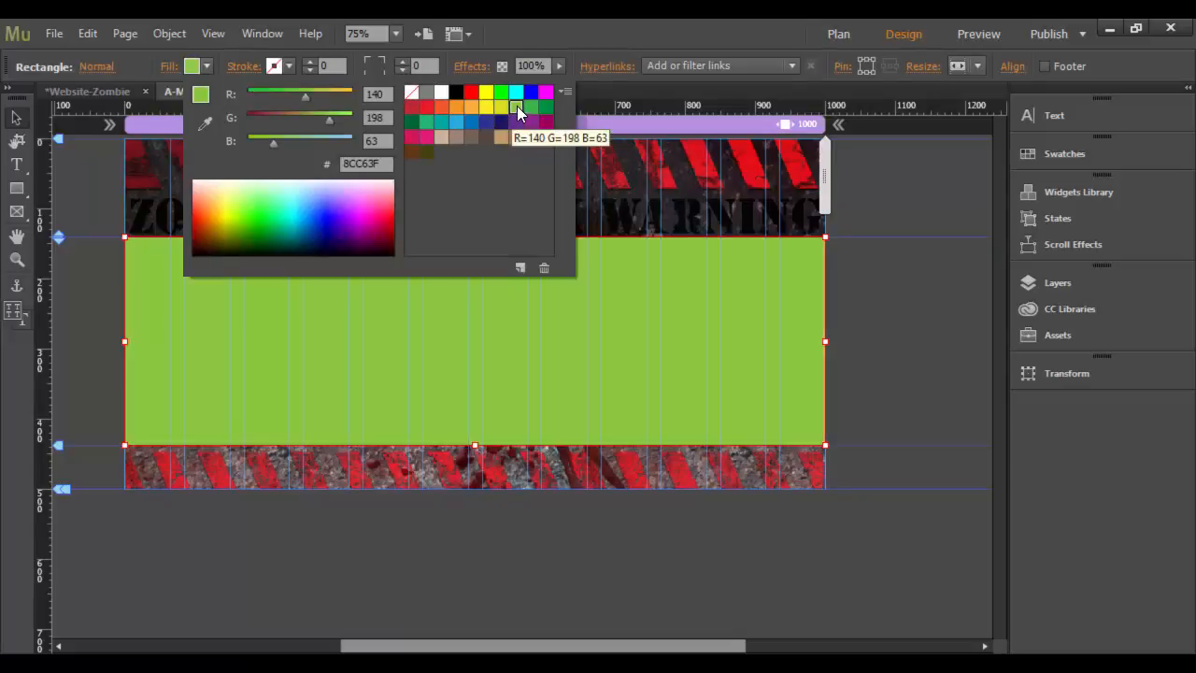
{"action": "left_click", "coordinate": [608, 82]}
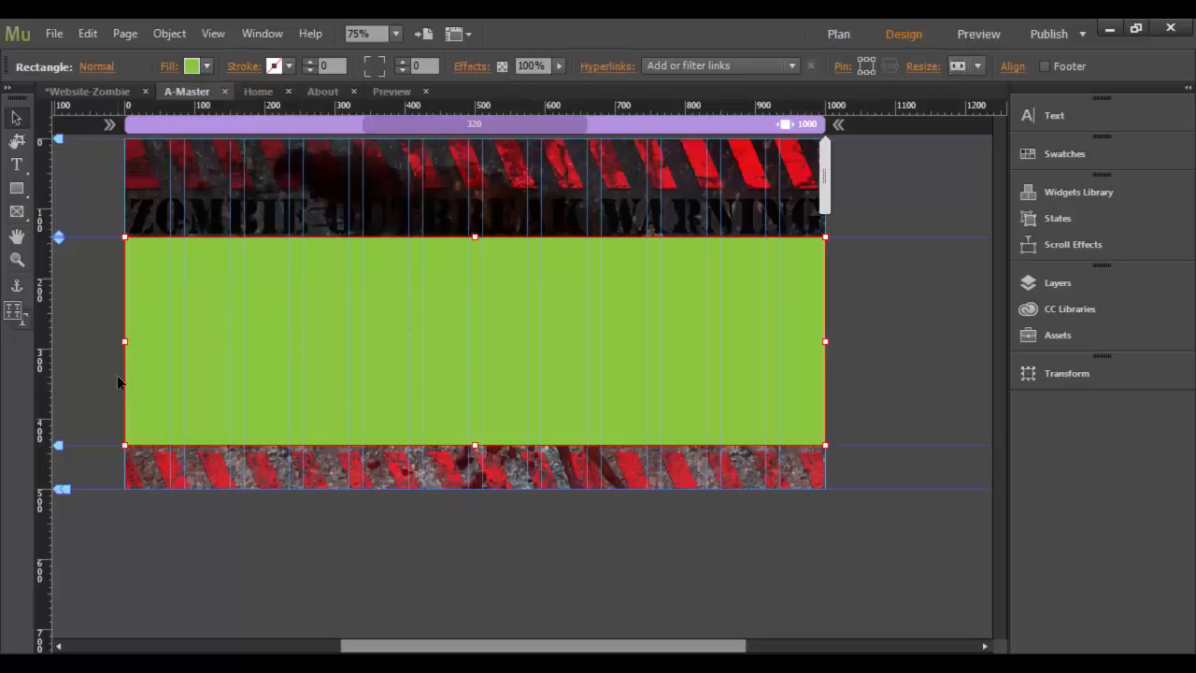
{"action": "left_click", "coordinate": [81, 357]}
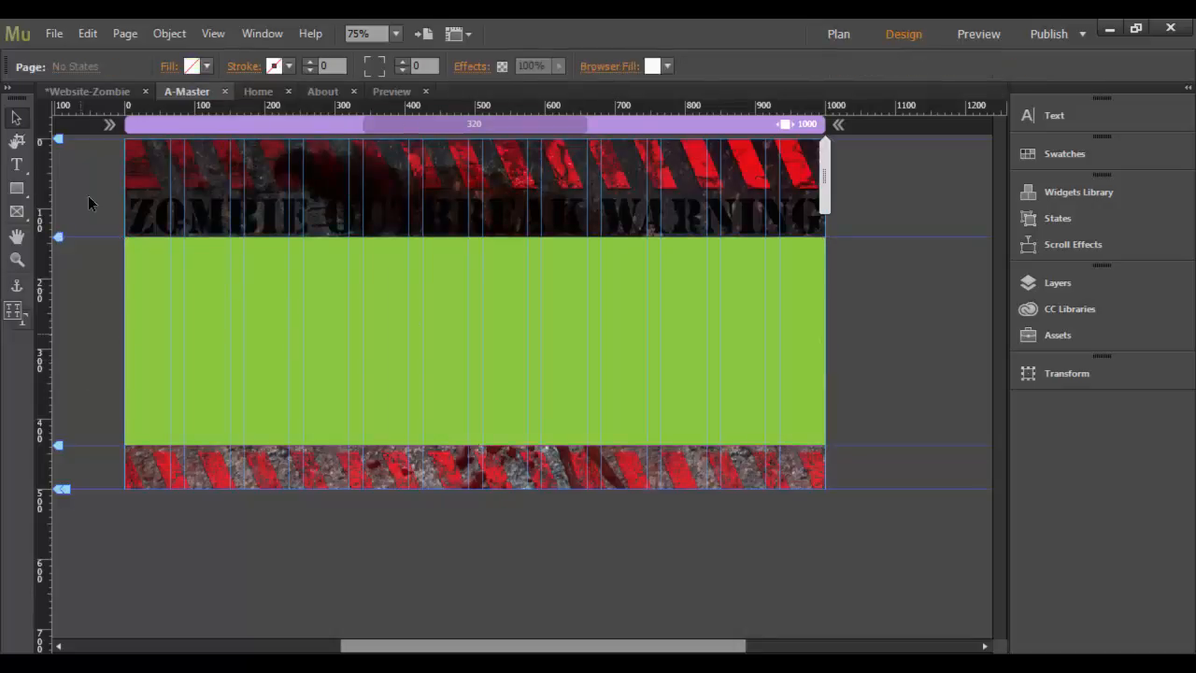
Check how the green content area appears on the site plan and the Home page, and return to A-Master
{"action": "left_click", "coordinate": [74, 90]}
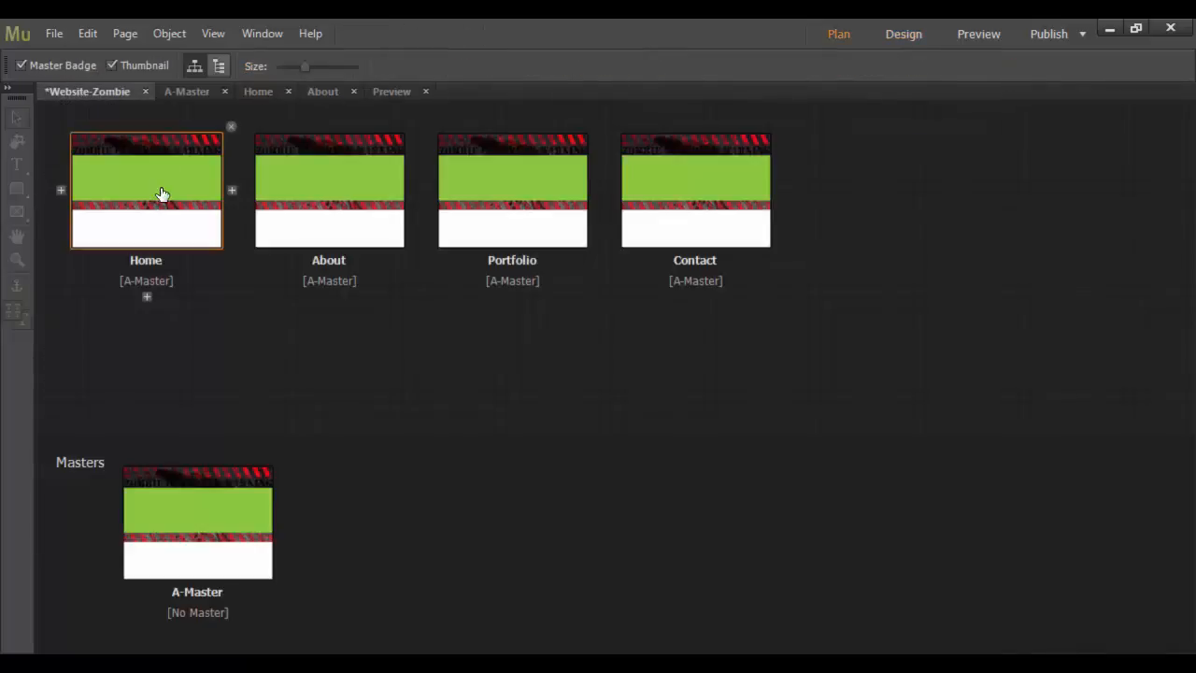
{"action": "double_click", "coordinate": [160, 193]}
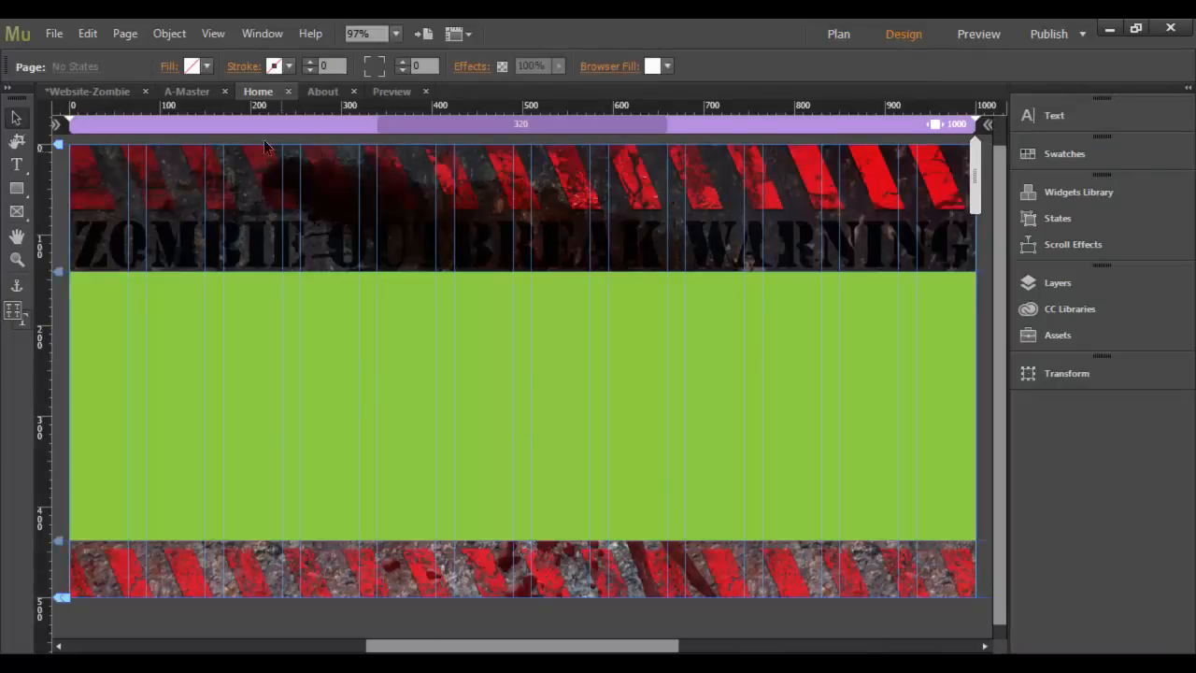
{"action": "left_click", "coordinate": [100, 84]}
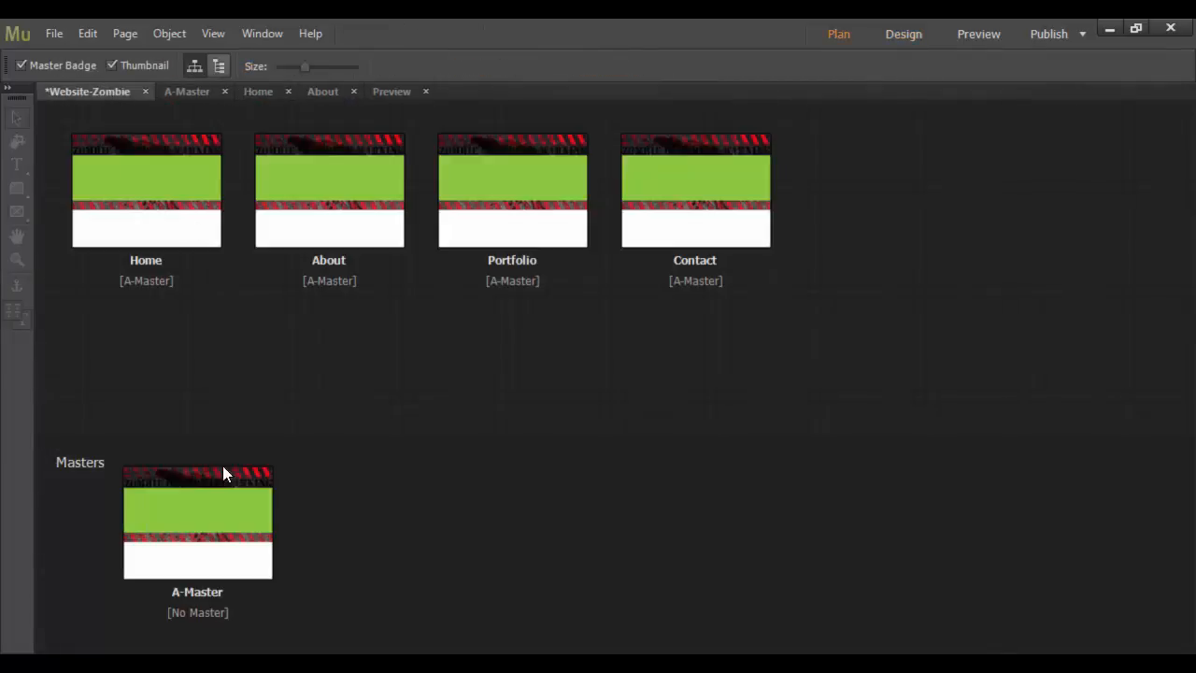
{"action": "double_click", "coordinate": [214, 500]}
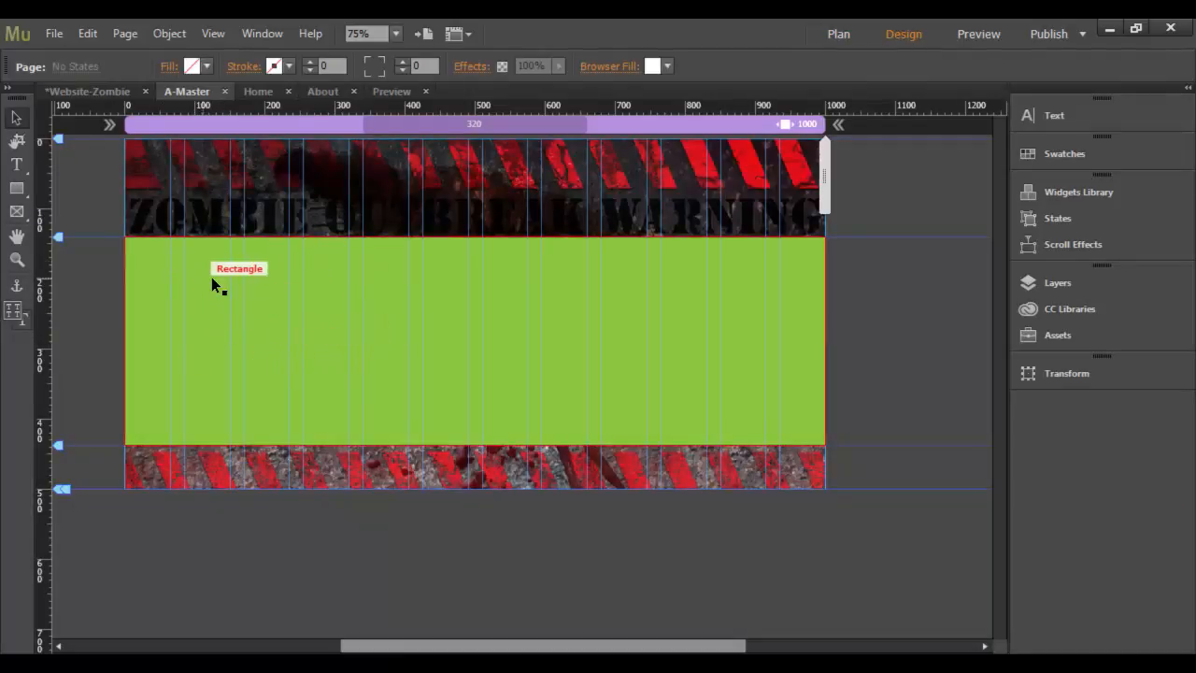
Place base.png from the images folder in the empty area to the right of the A-Master page
{"action": "left_click", "coordinate": [56, 33]}
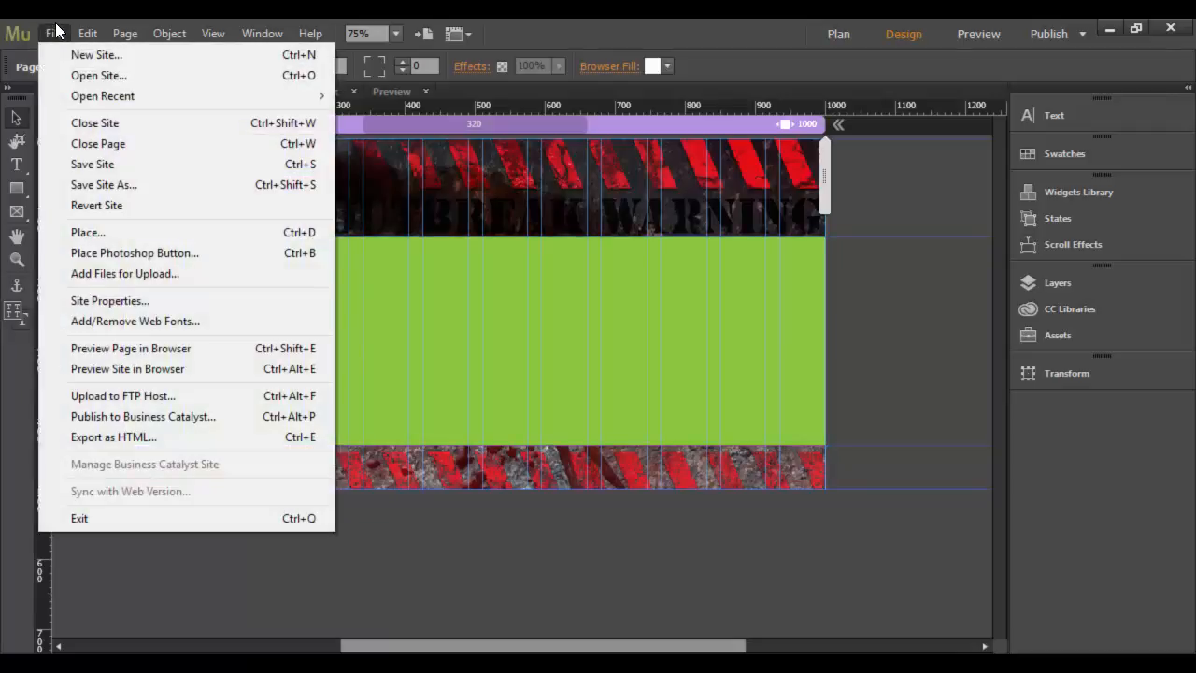
{"action": "left_click", "coordinate": [85, 232]}
{"action": "left_click", "coordinate": [458, 280]}
{"action": "scroll", "coordinate": [467, 280], "scroll_direction": "down", "scroll_amount": 5}
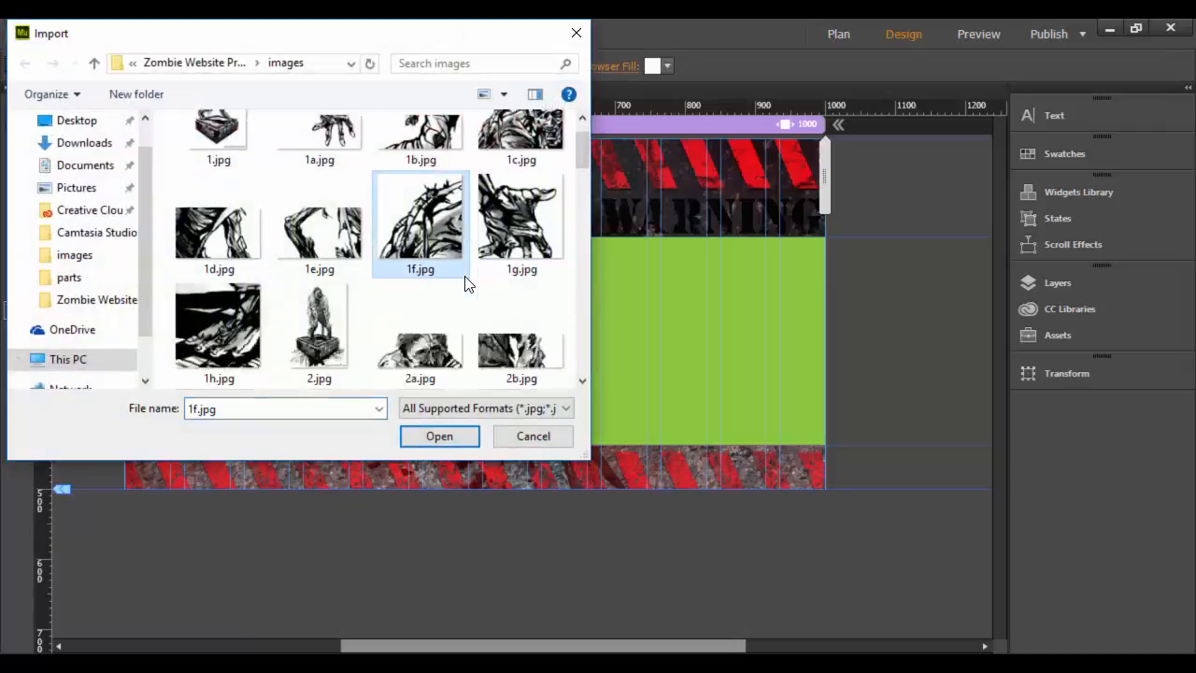
{"action": "scroll", "coordinate": [467, 281], "scroll_direction": "down", "scroll_amount": 3}
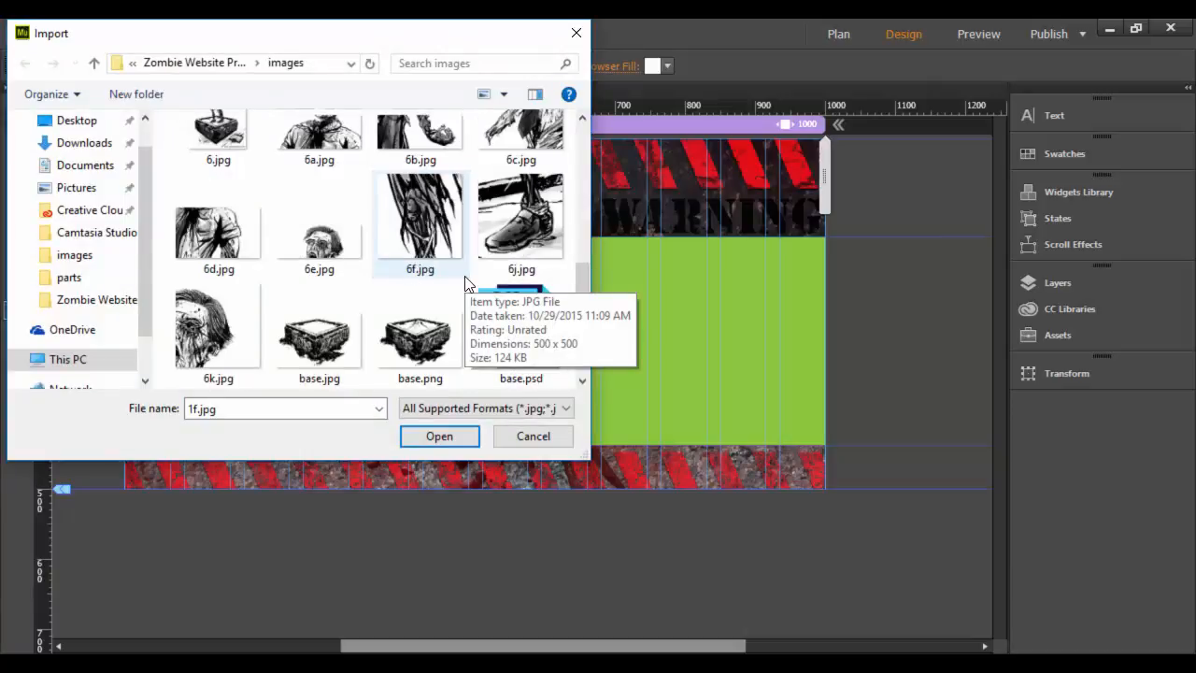
{"action": "left_click", "coordinate": [422, 225]}
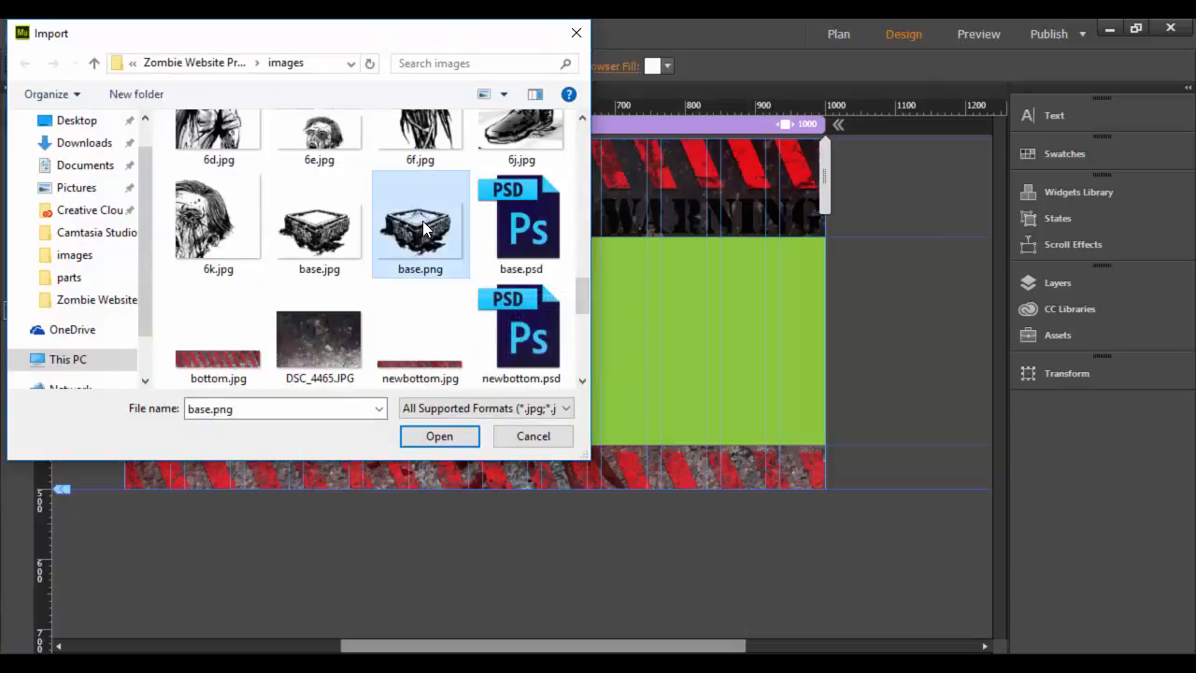
{"action": "left_click", "coordinate": [439, 436]}
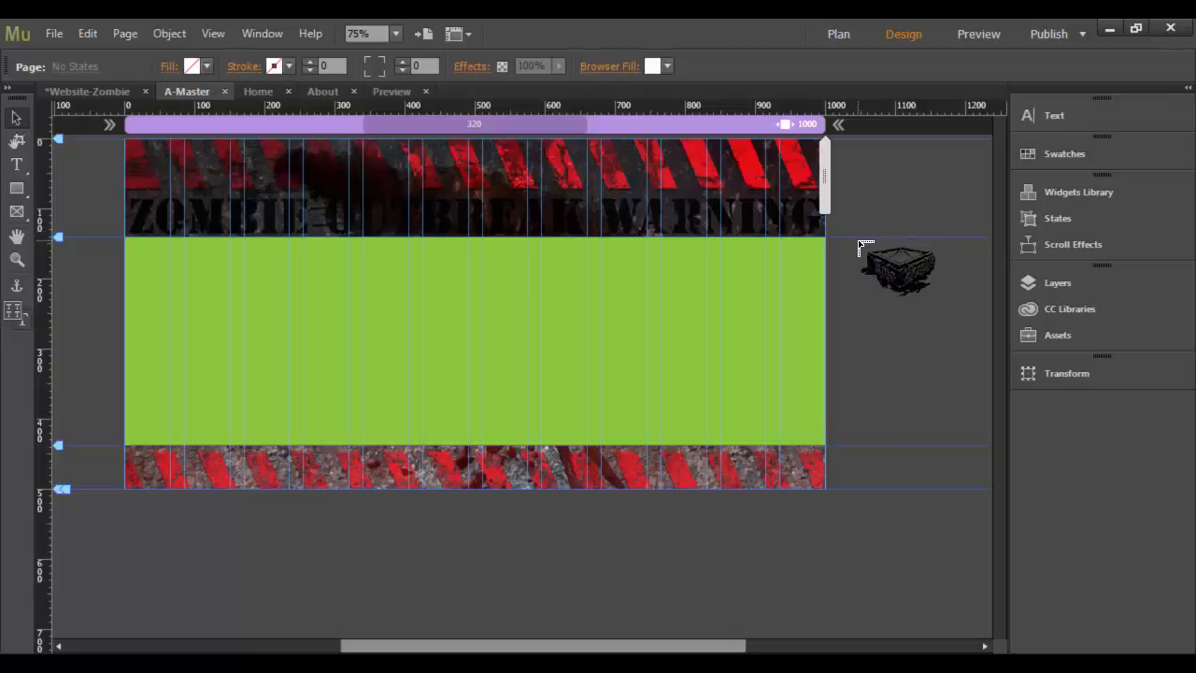
{"action": "left_click_drag", "start_coordinate": [861, 237], "coordinate": [860, 237]}
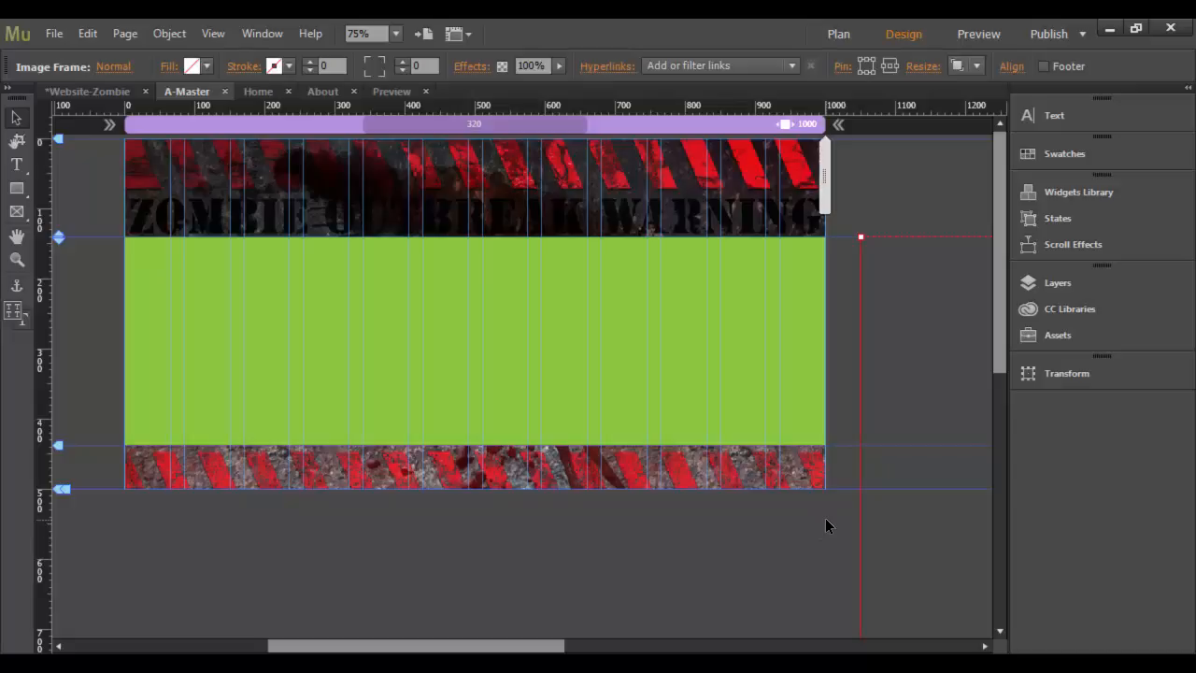
Scale the placed base image down proportionally to about 370 px wide
{"action": "key", "text": "ctrl+minus"}
{"action": "key", "text": "ctrl+minus"}
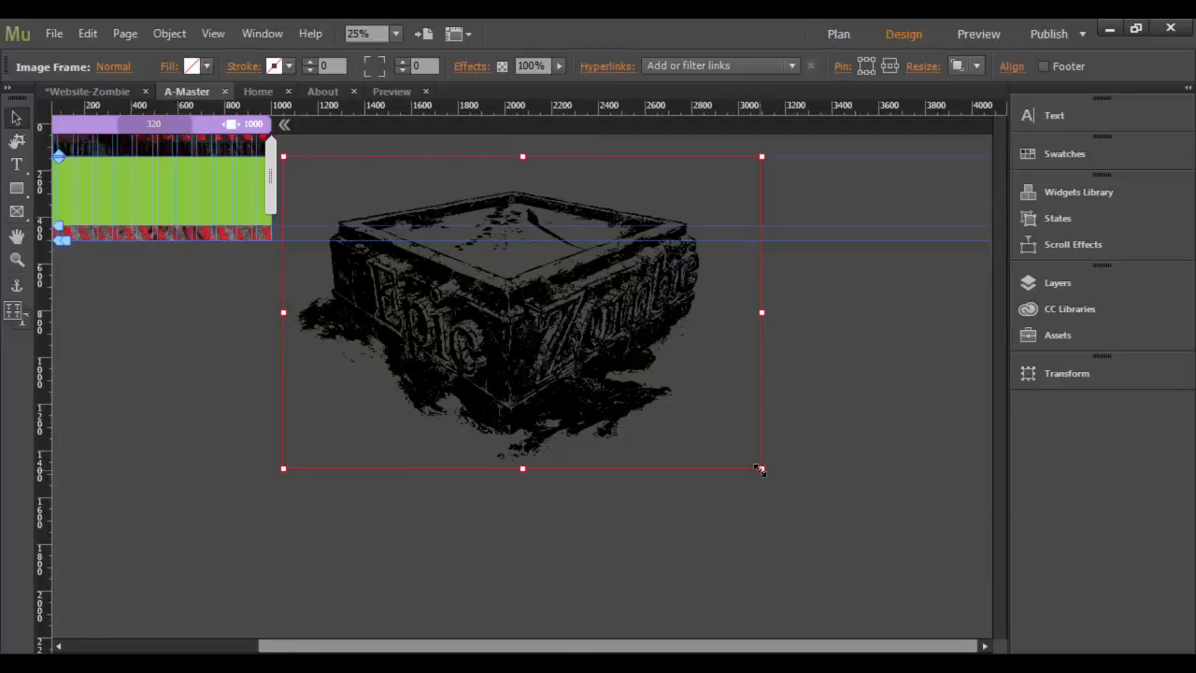
{"action": "left_click_drag", "start_coordinate": [743, 458], "coordinate": [370, 188]}
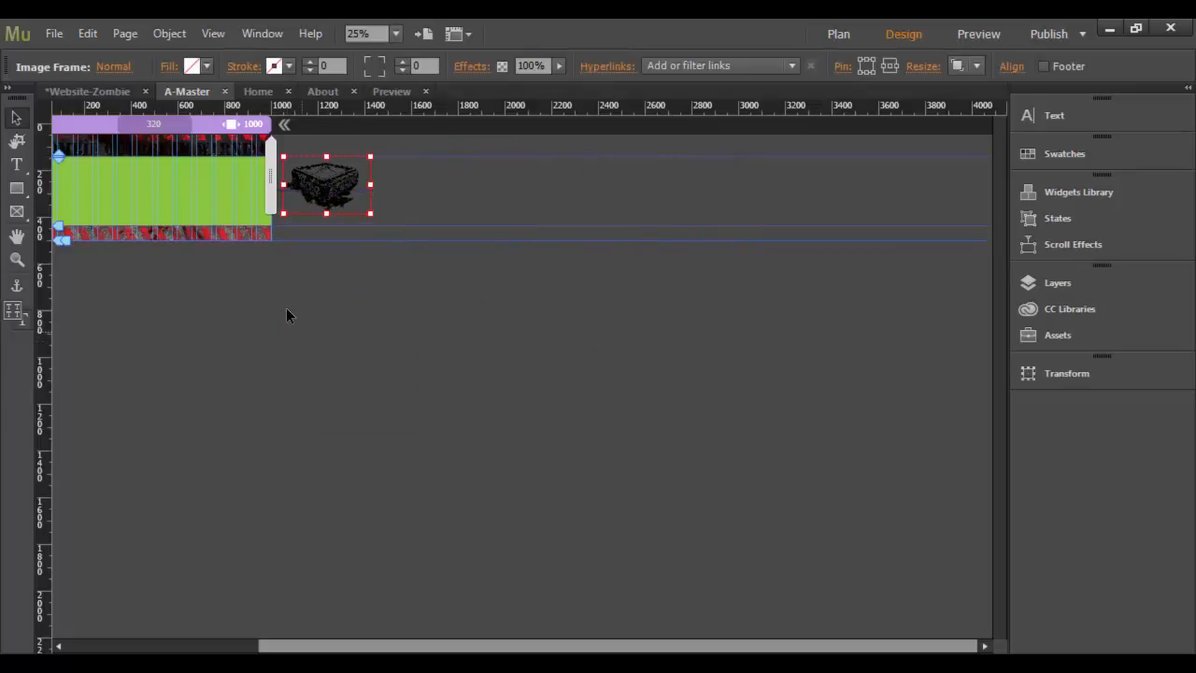
{"action": "key", "text": "ctrl+="}
{"action": "key", "text": "ctrl+="}
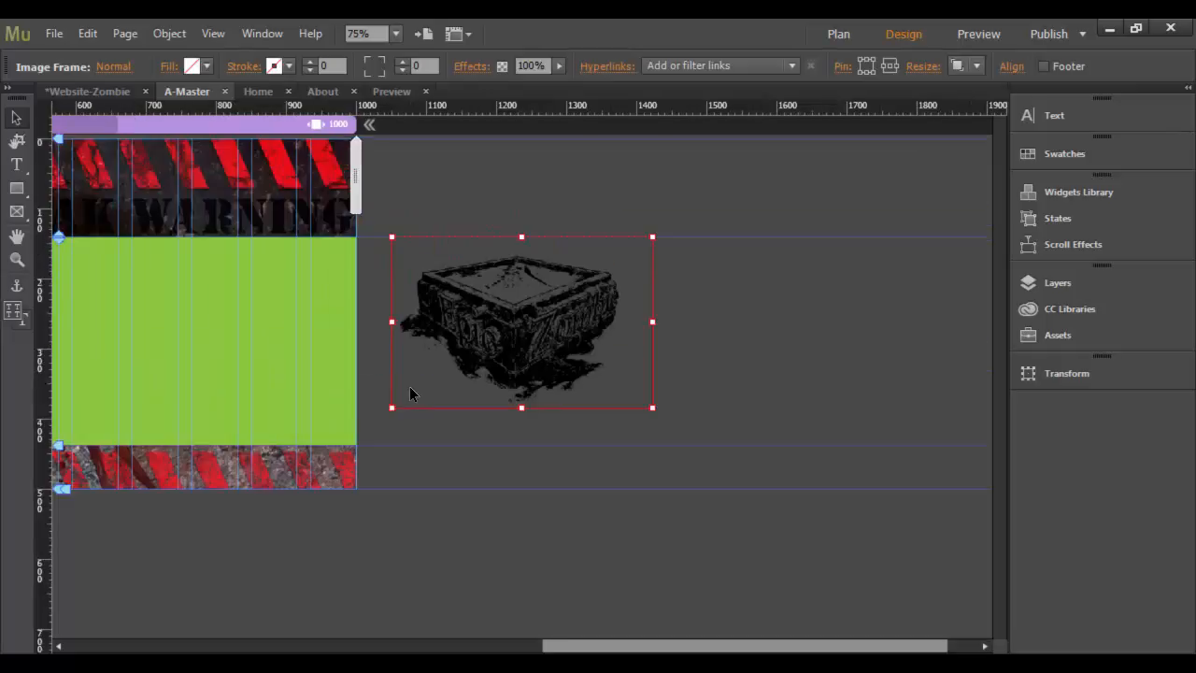
Move the base image to the green area's upper-left corner directly below the header, scale it to about 165 px wide, and deselect it
{"action": "scroll", "coordinate": [237, 537], "scroll_direction": "left", "scroll_amount": 5}
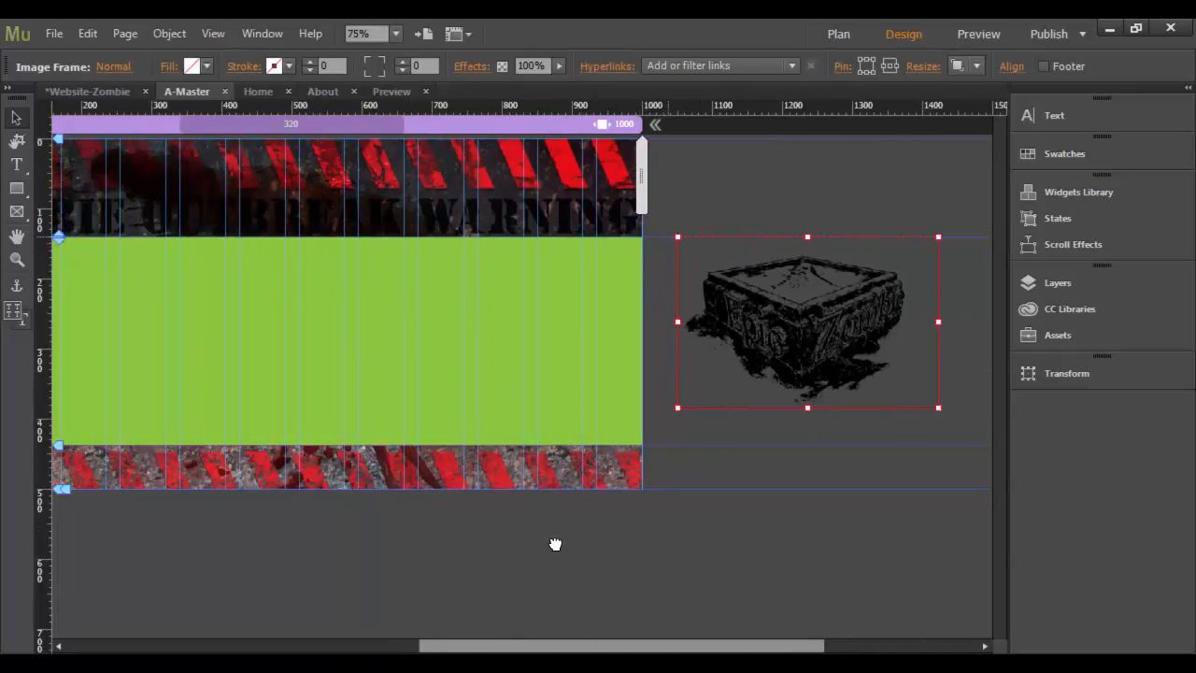
{"action": "left_click_drag", "start_coordinate": [937, 297], "coordinate": [227, 296]}
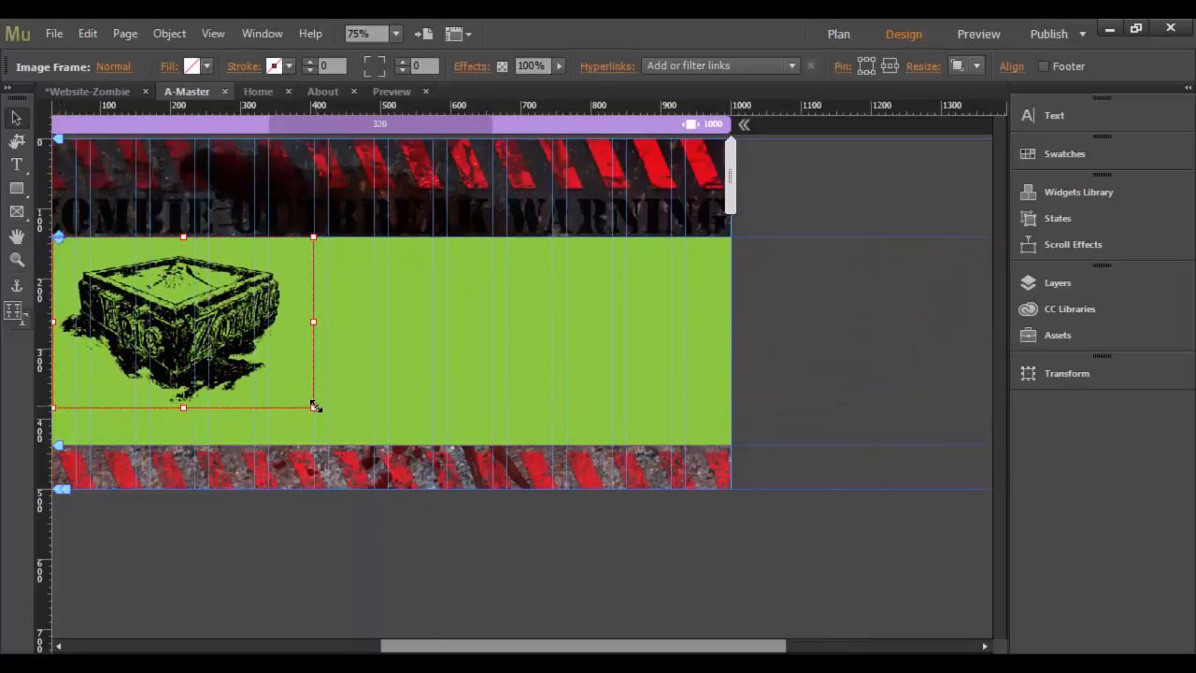
{"action": "left_click_drag", "start_coordinate": [315, 406], "coordinate": [207, 340]}
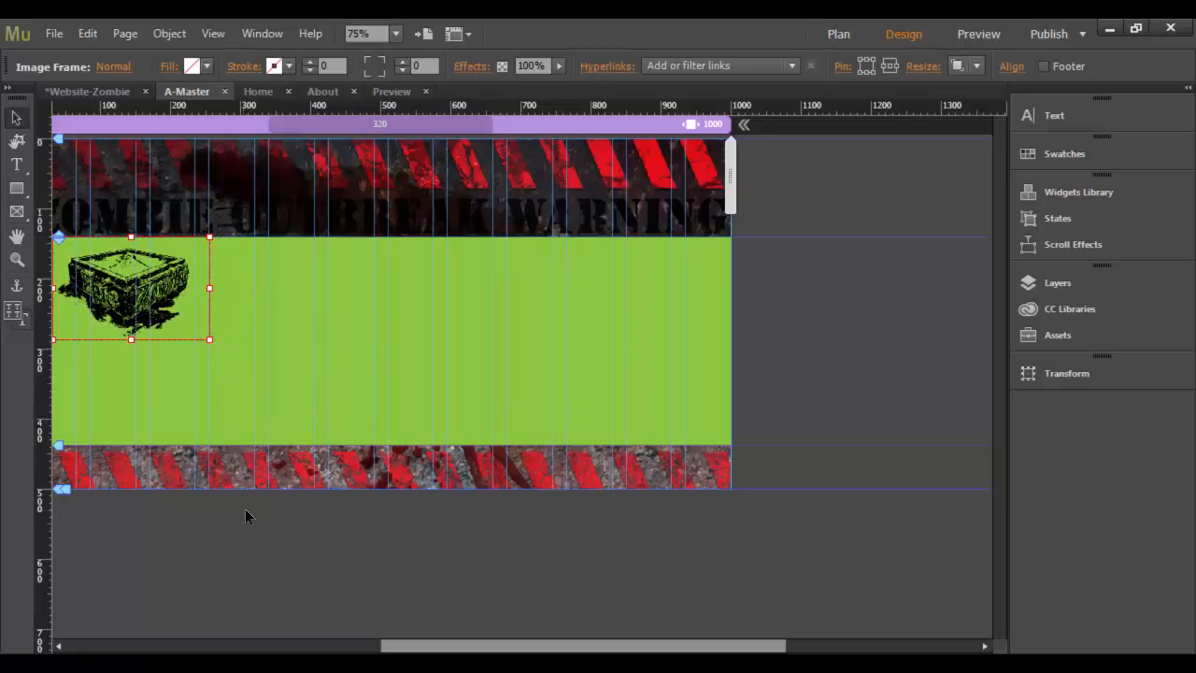
{"action": "left_click_drag", "start_coordinate": [198, 535], "coordinate": [291, 535]}
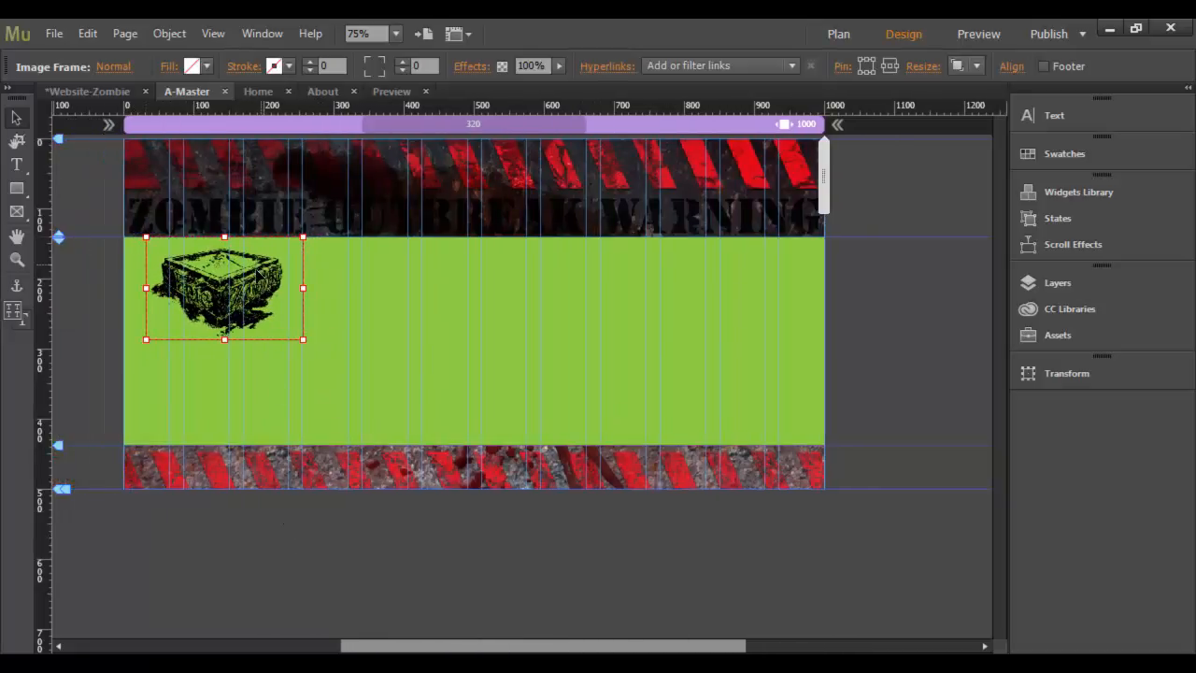
{"action": "left_click_drag", "start_coordinate": [229, 285], "coordinate": [222, 287]}
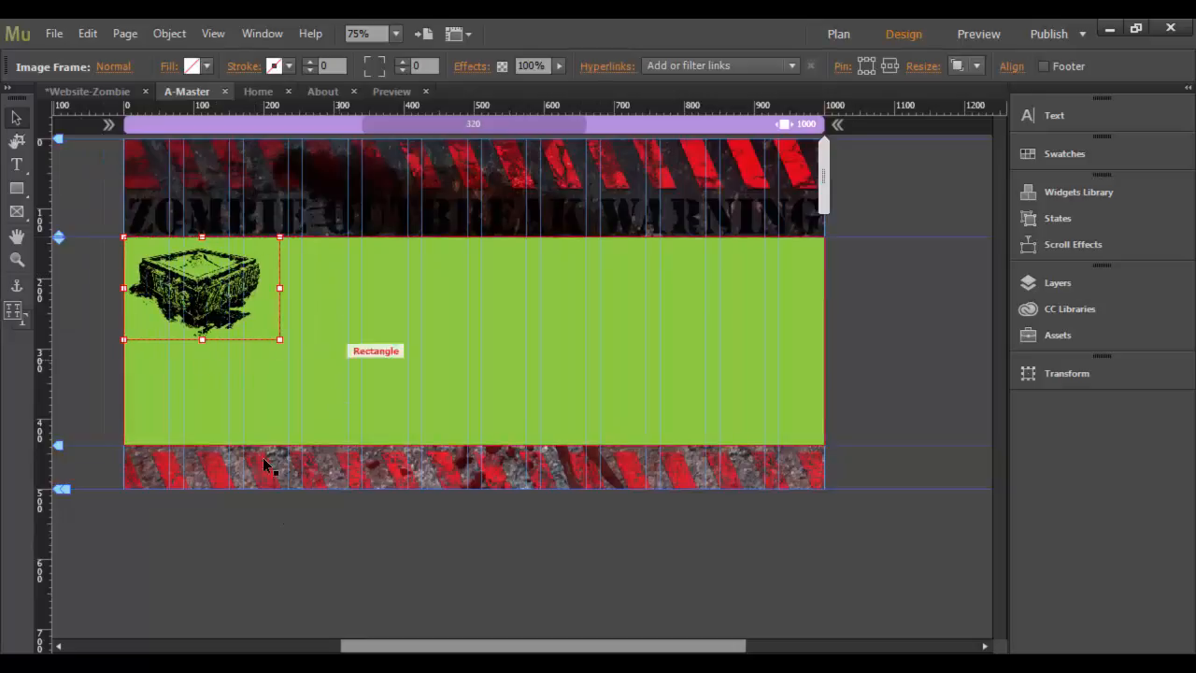
{"action": "left_click_drag", "start_coordinate": [278, 340], "coordinate": [229, 315]}
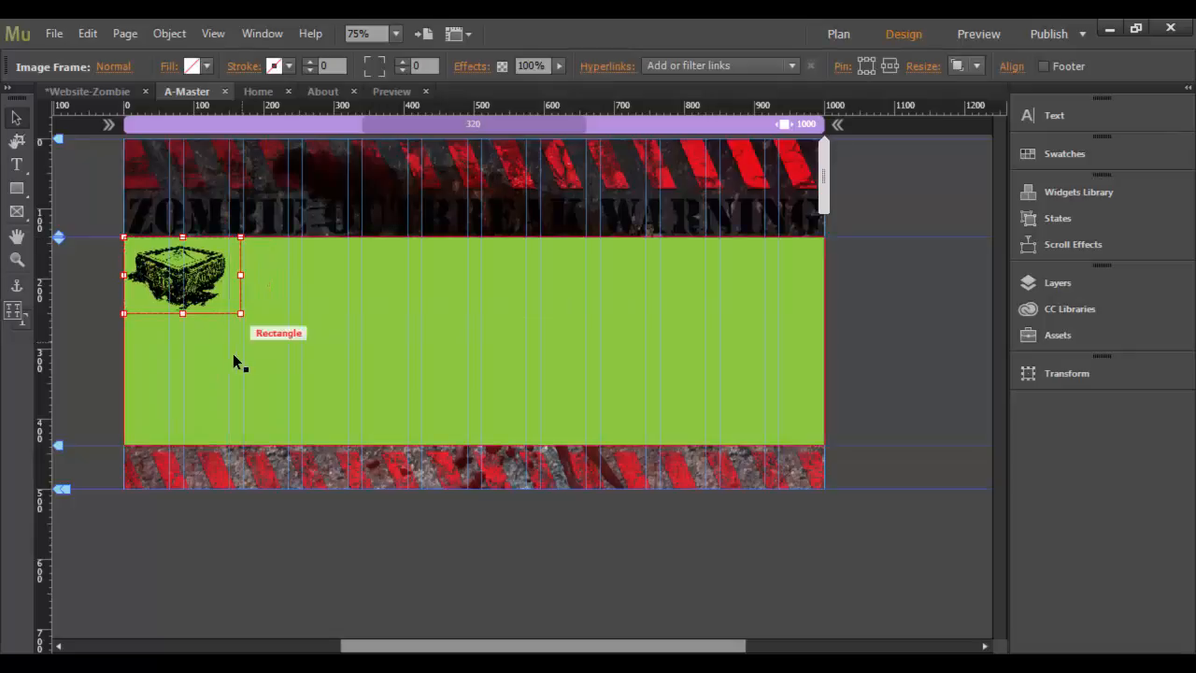
{"action": "left_click", "coordinate": [393, 574]}
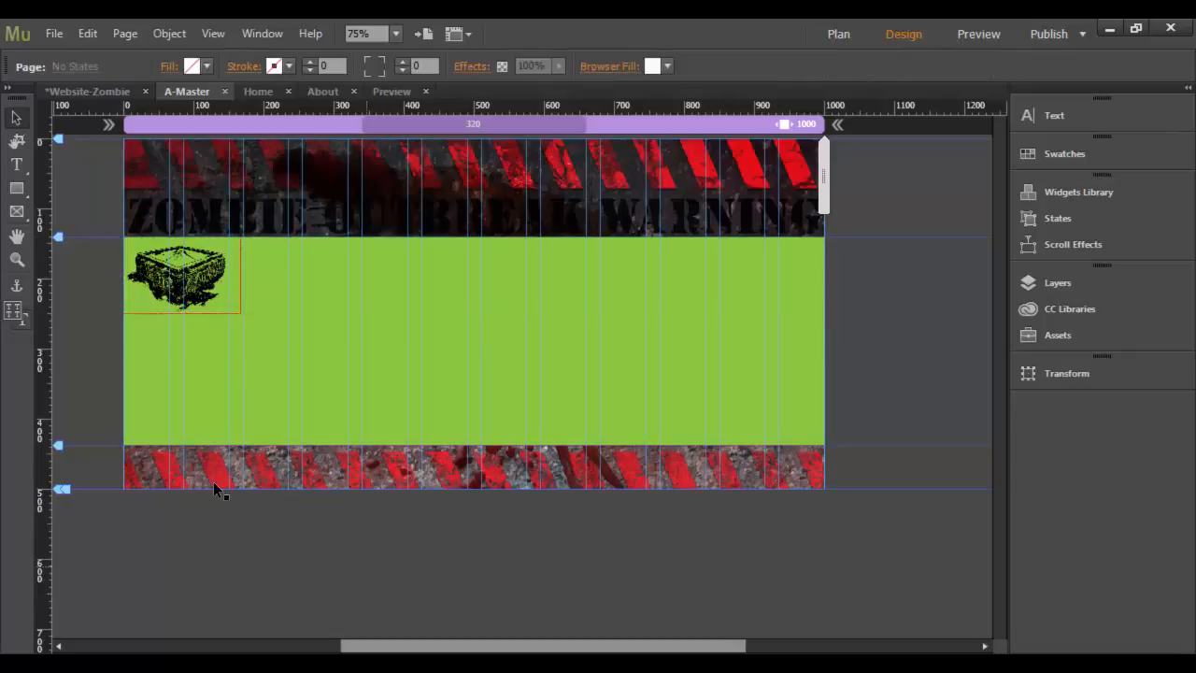
Open the Home page from the site plan
{"action": "left_click", "coordinate": [109, 96]}
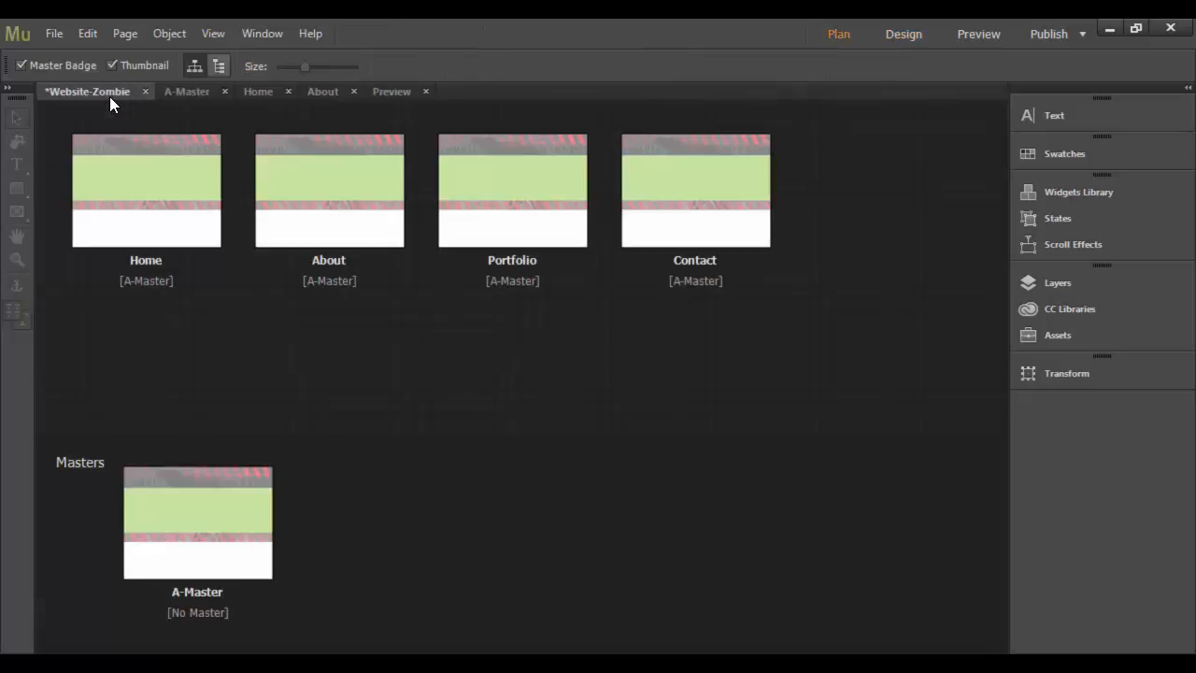
{"action": "double_click", "coordinate": [187, 207]}
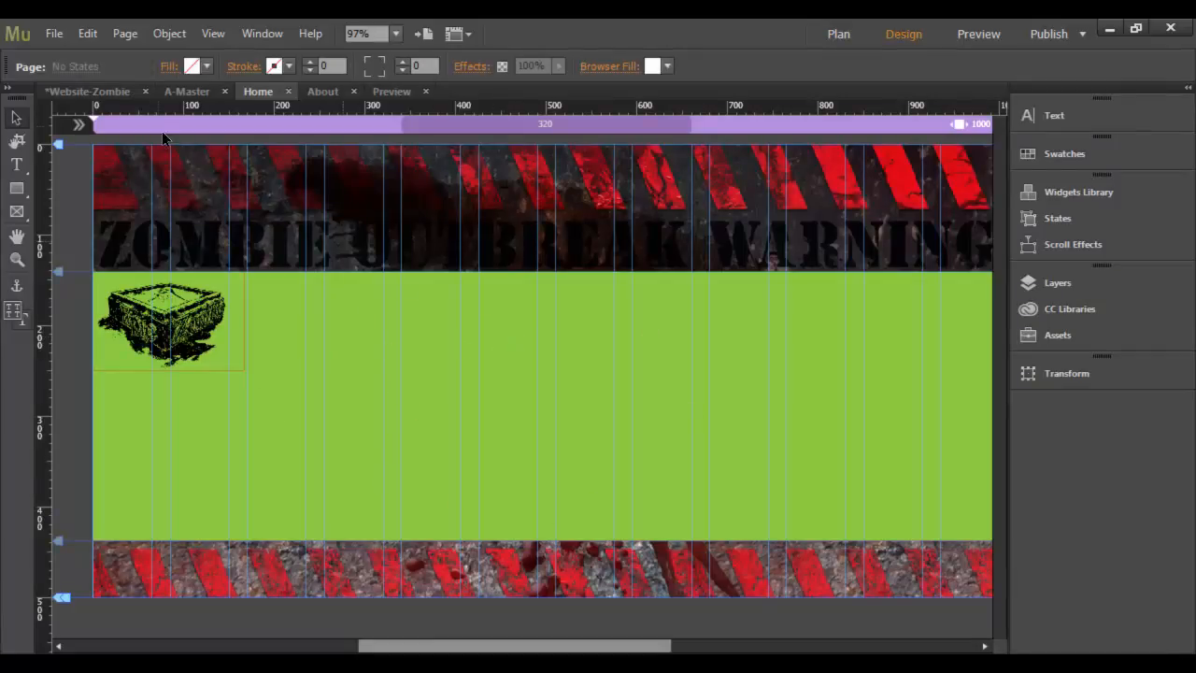
{"action": "left_click", "coordinate": [53, 34]}
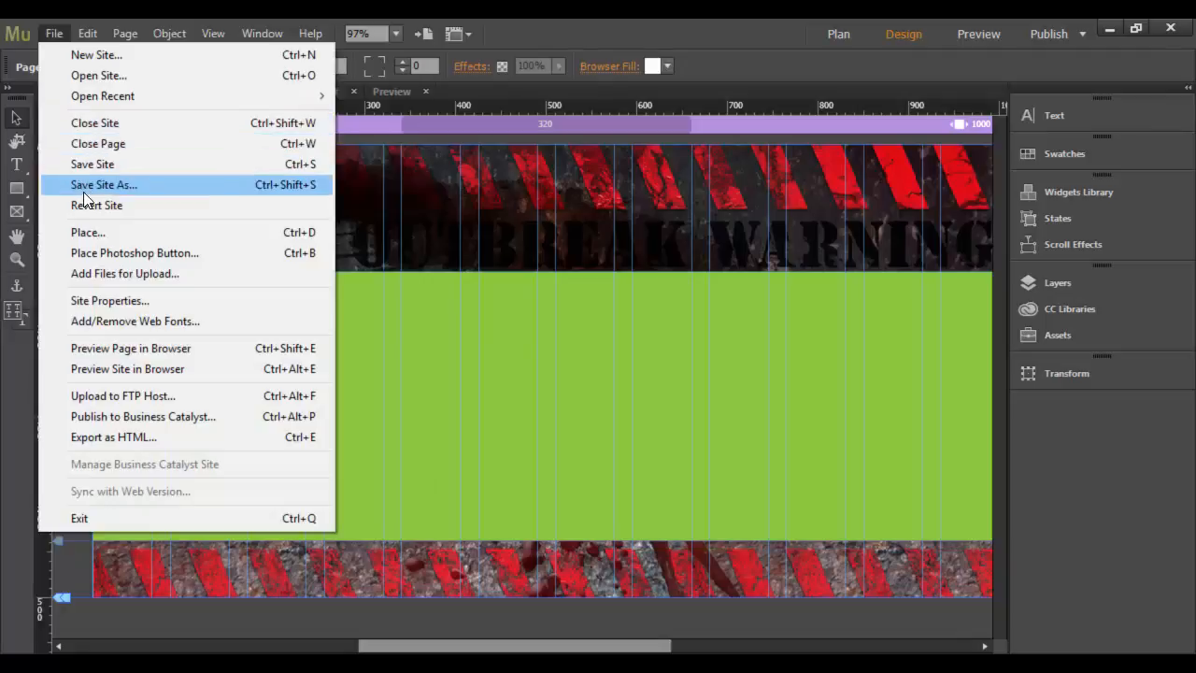
{"action": "left_click", "coordinate": [94, 253]}
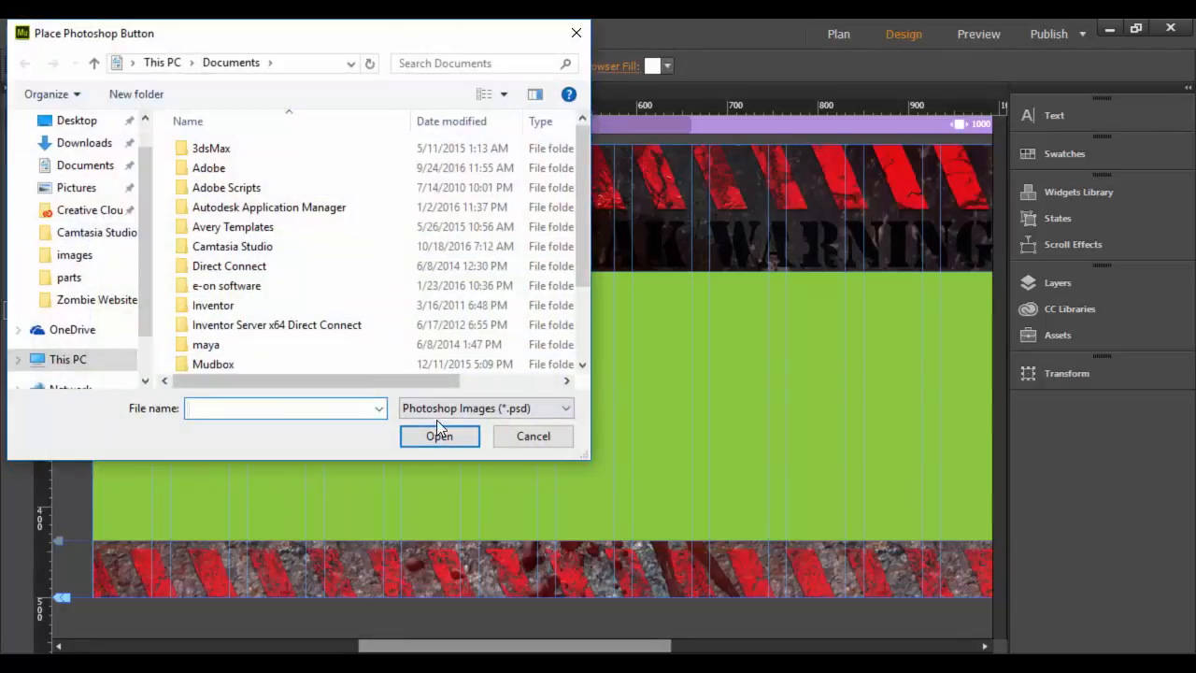
{"action": "left_click", "coordinate": [539, 441]}
Choose 2a.jpg and 2b.jpg from the images folder for placement on the Home page
{"action": "left_click", "coordinate": [54, 34]}
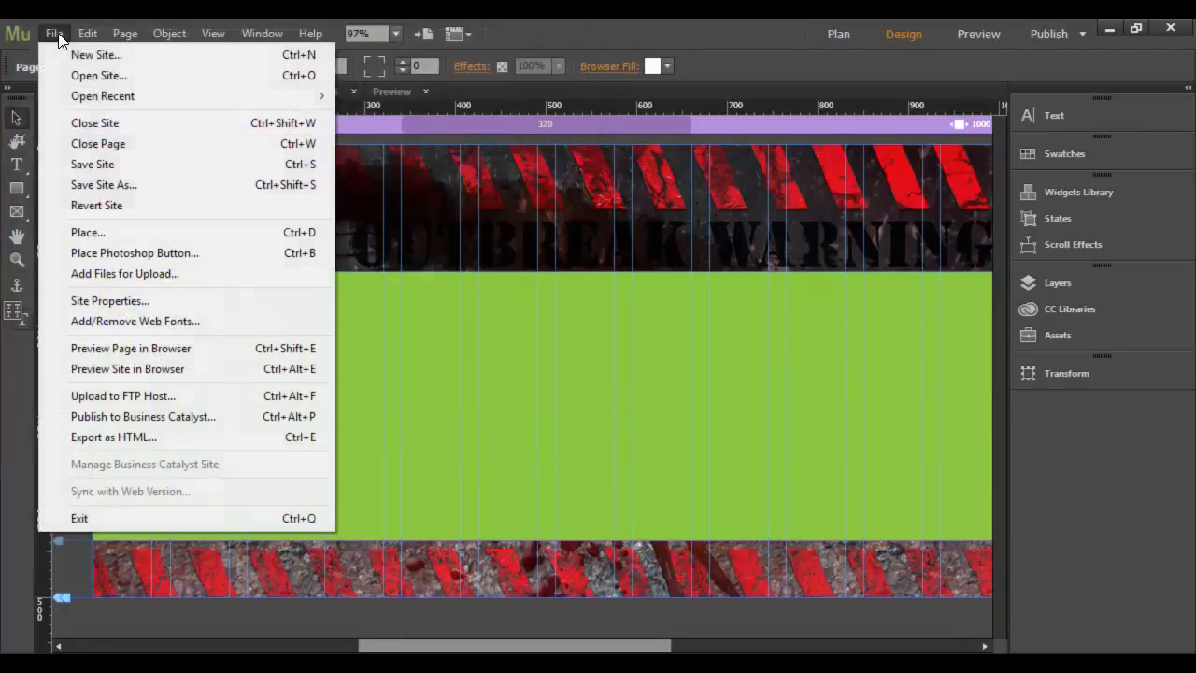
{"action": "left_click", "coordinate": [86, 232]}
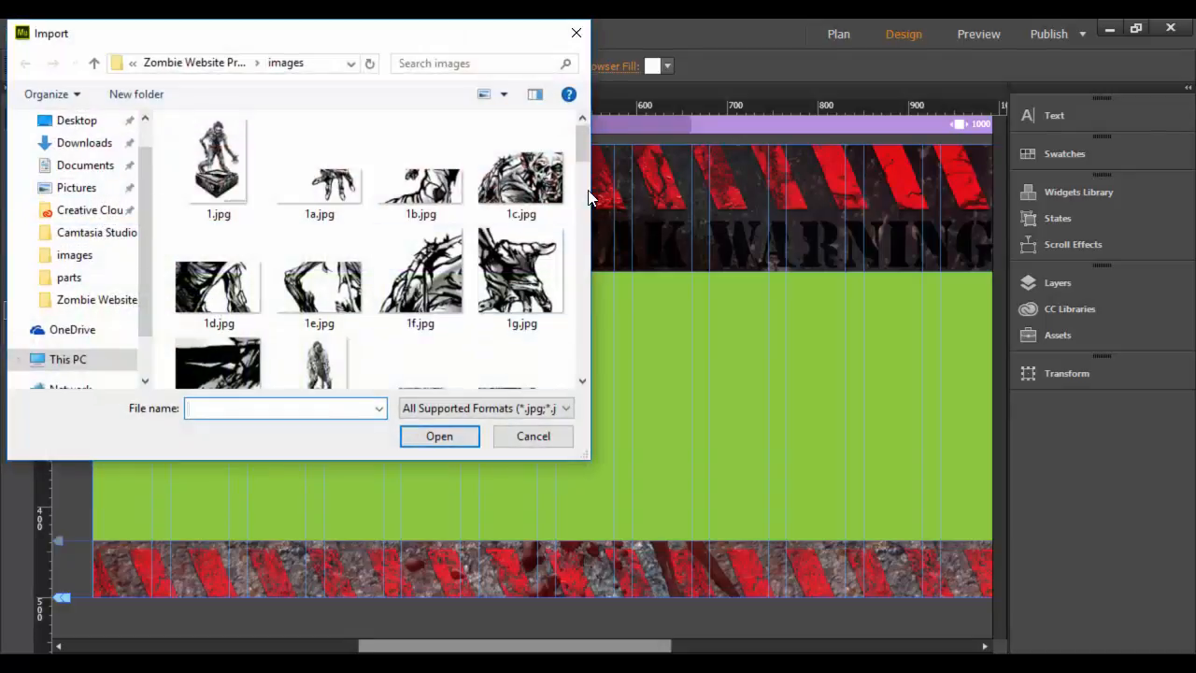
{"action": "left_click_drag", "start_coordinate": [581, 148], "coordinate": [586, 194]}
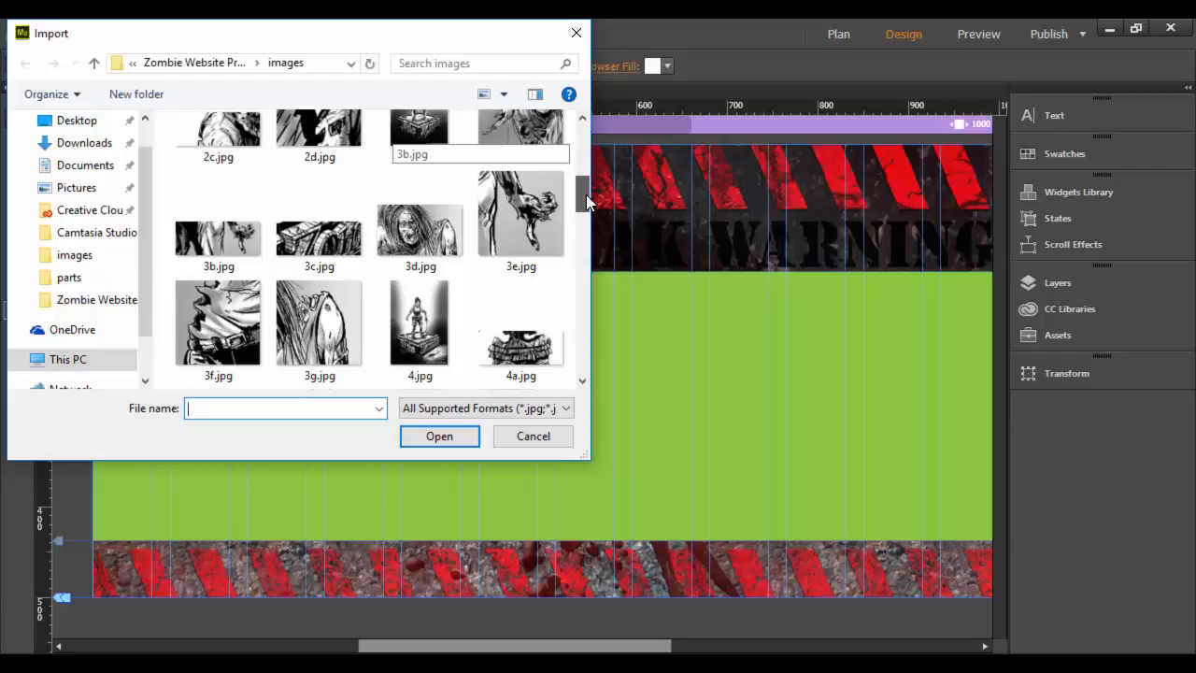
{"action": "left_click_drag", "start_coordinate": [586, 195], "coordinate": [589, 156]}
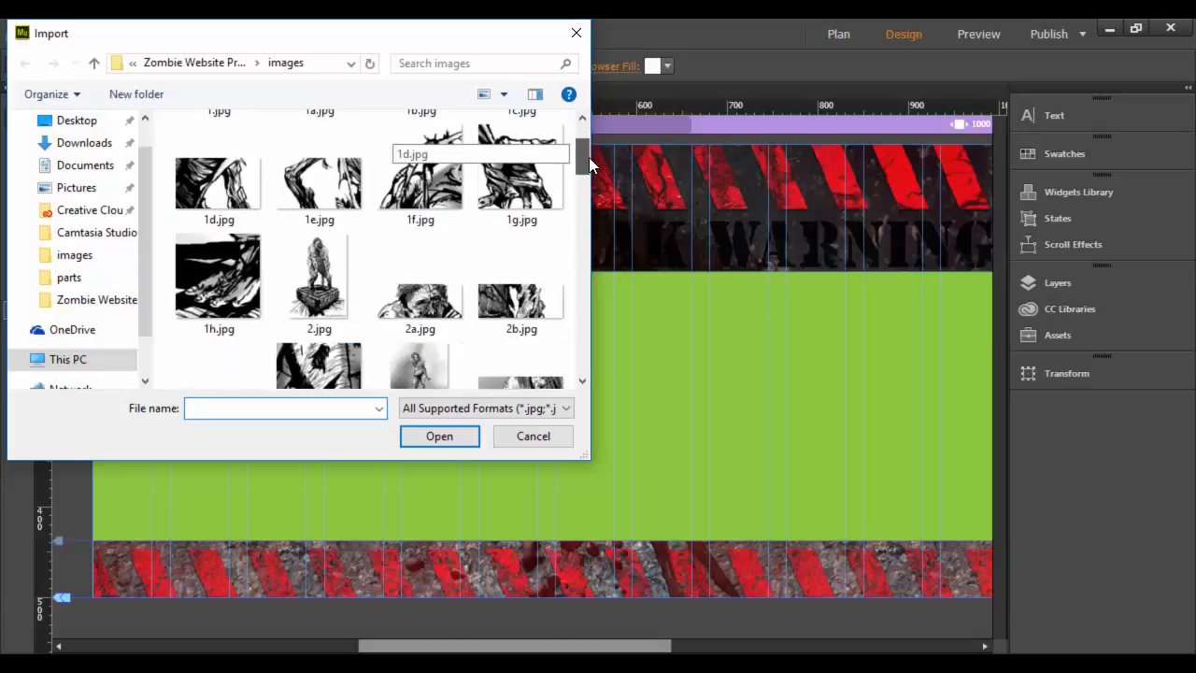
{"action": "left_click", "coordinate": [435, 301]}
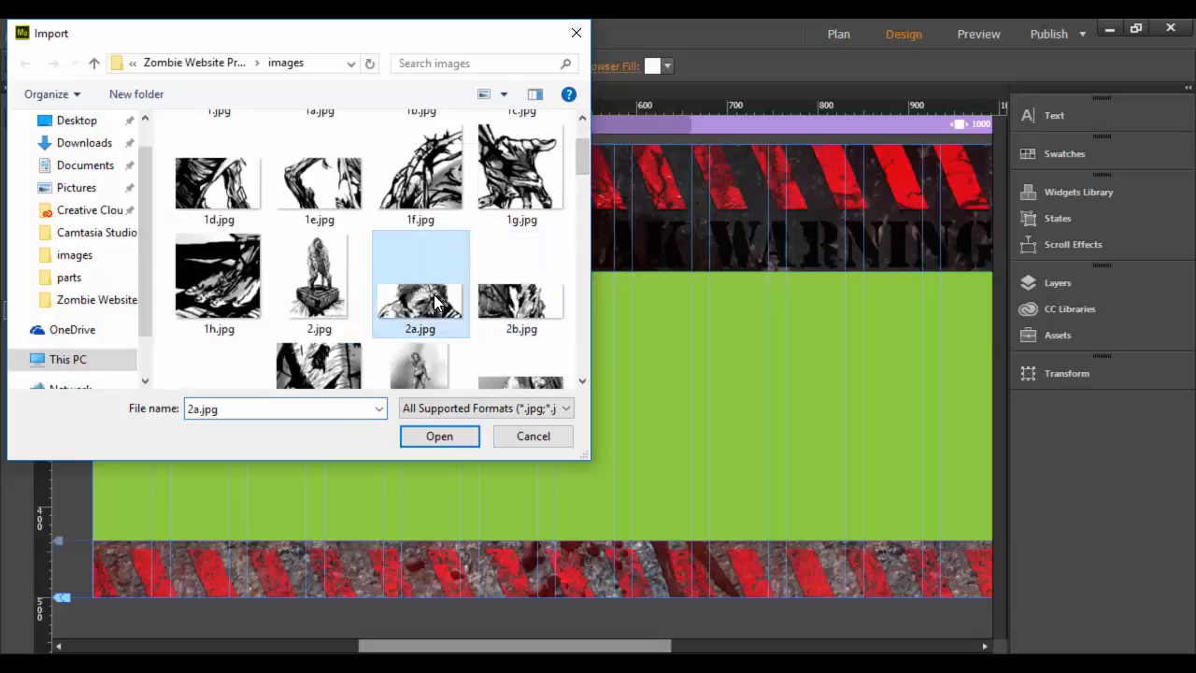
{"action": "left_click", "coordinate": [514, 306], "text": "ctrl"}
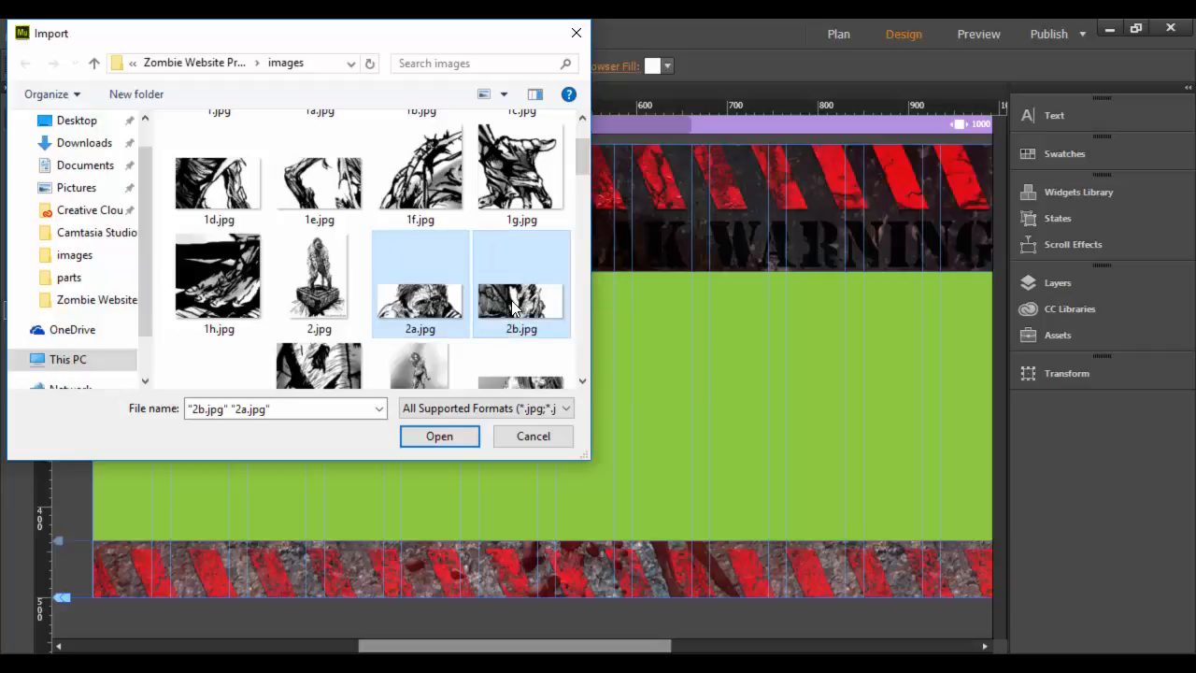
{"action": "left_click", "coordinate": [447, 438]}
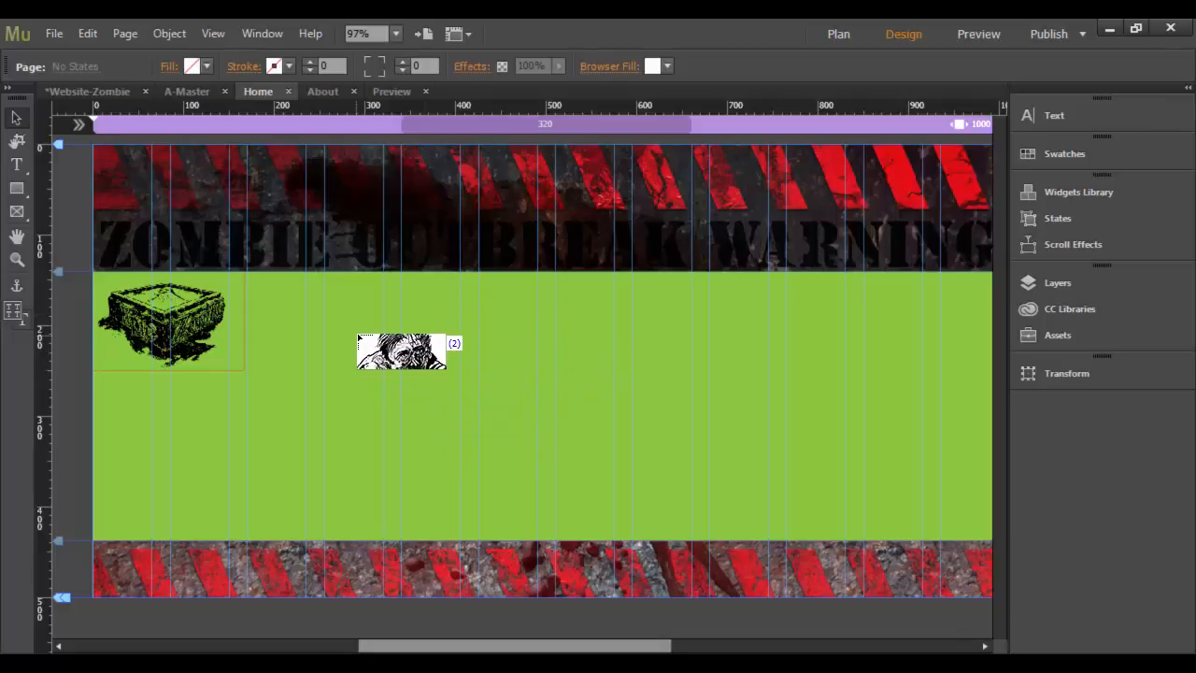
Place 2a.jpg in the green area to the right of the base image, and 2b.jpg in the empty area beyond it
{"action": "left_click", "coordinate": [323, 298]}
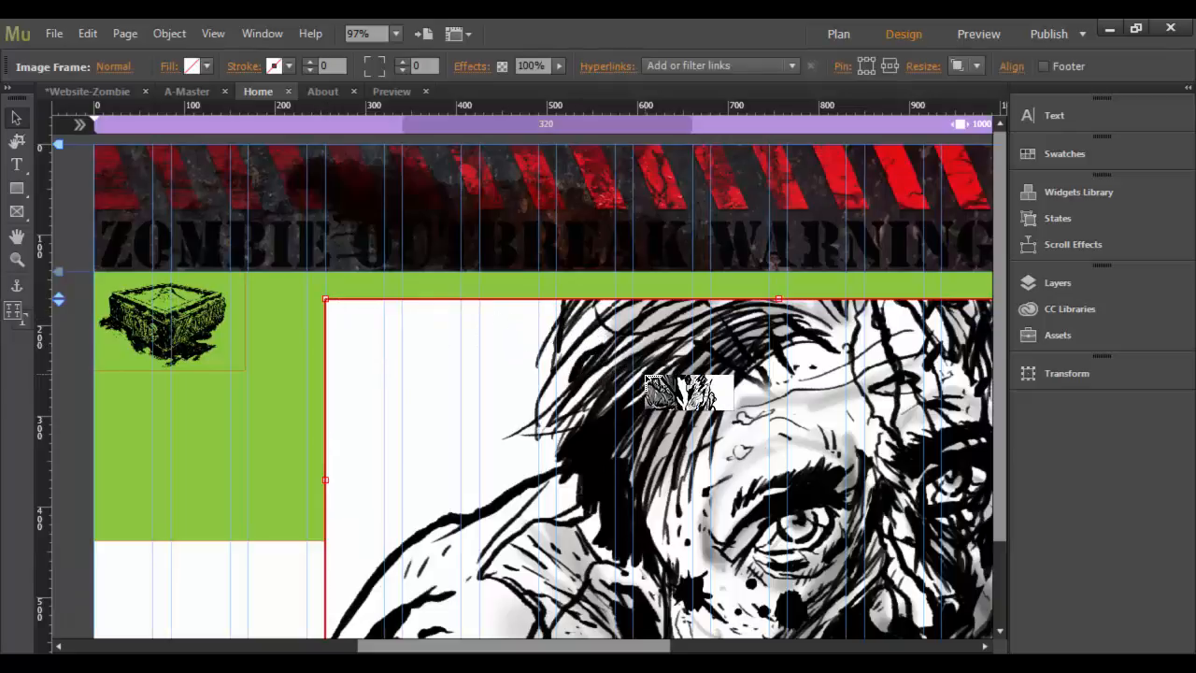
{"action": "key", "text": "ctrl+minus"}
{"action": "key", "text": "ctrl+minus"}
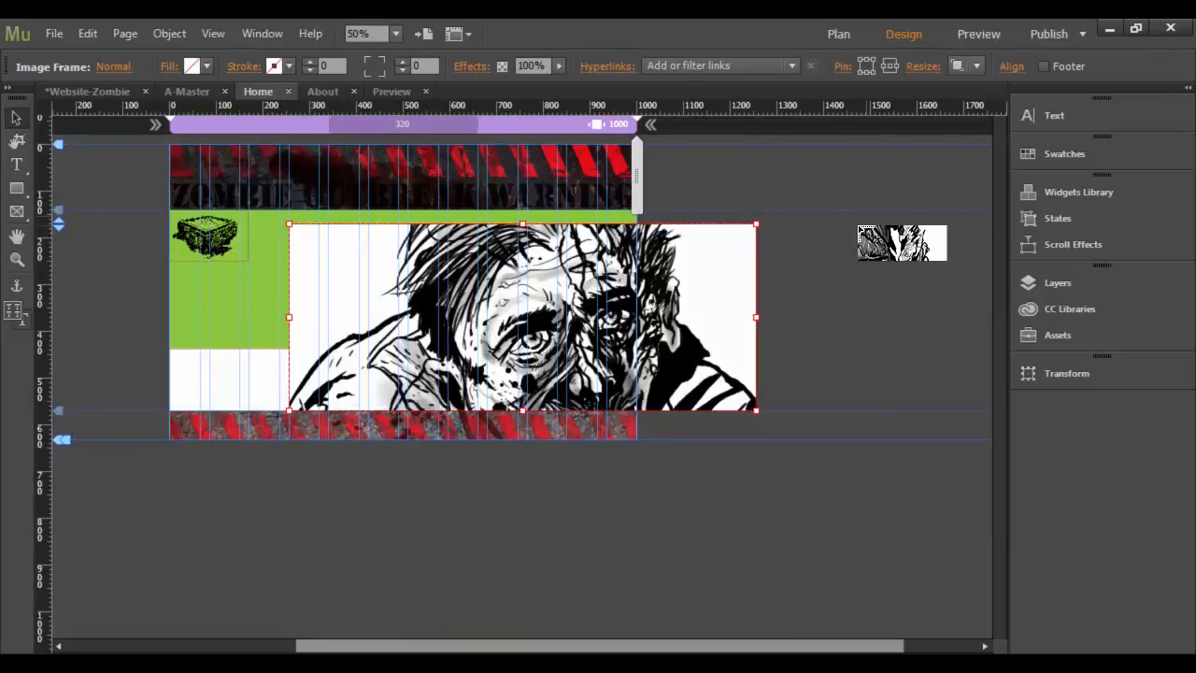
{"action": "left_click", "coordinate": [783, 227]}
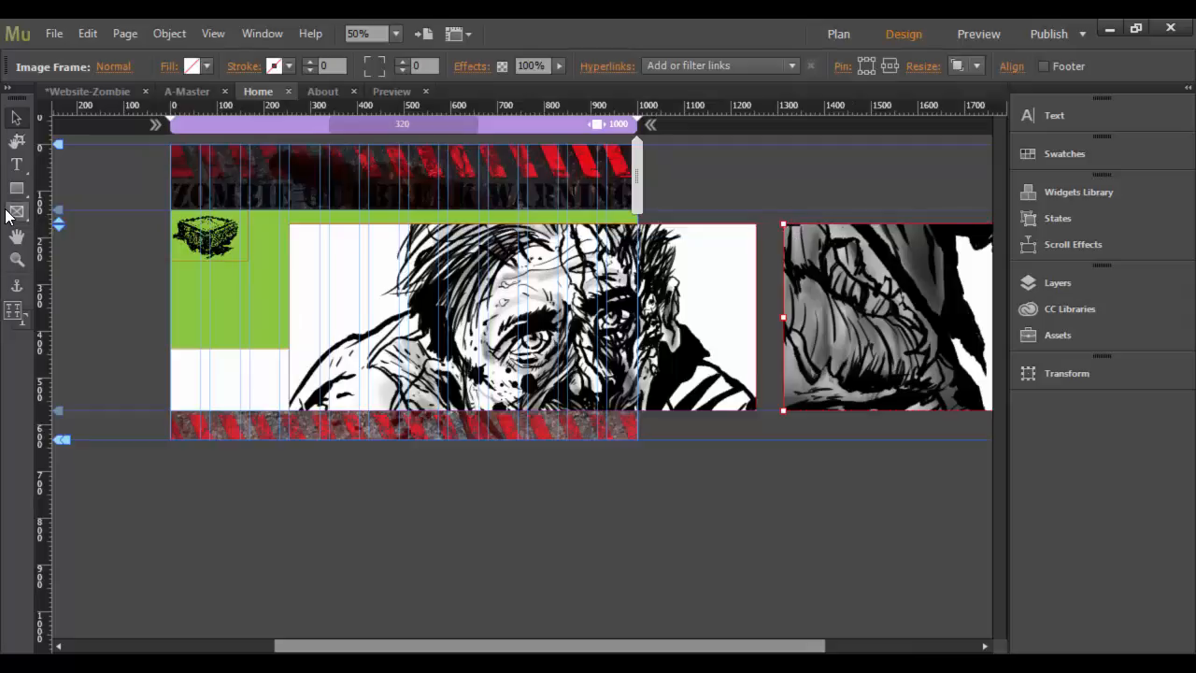
Scale the 2a face image down to about 23%, then move 2b beside it and shrink it to nearly the same size
{"action": "left_click", "coordinate": [740, 392]}
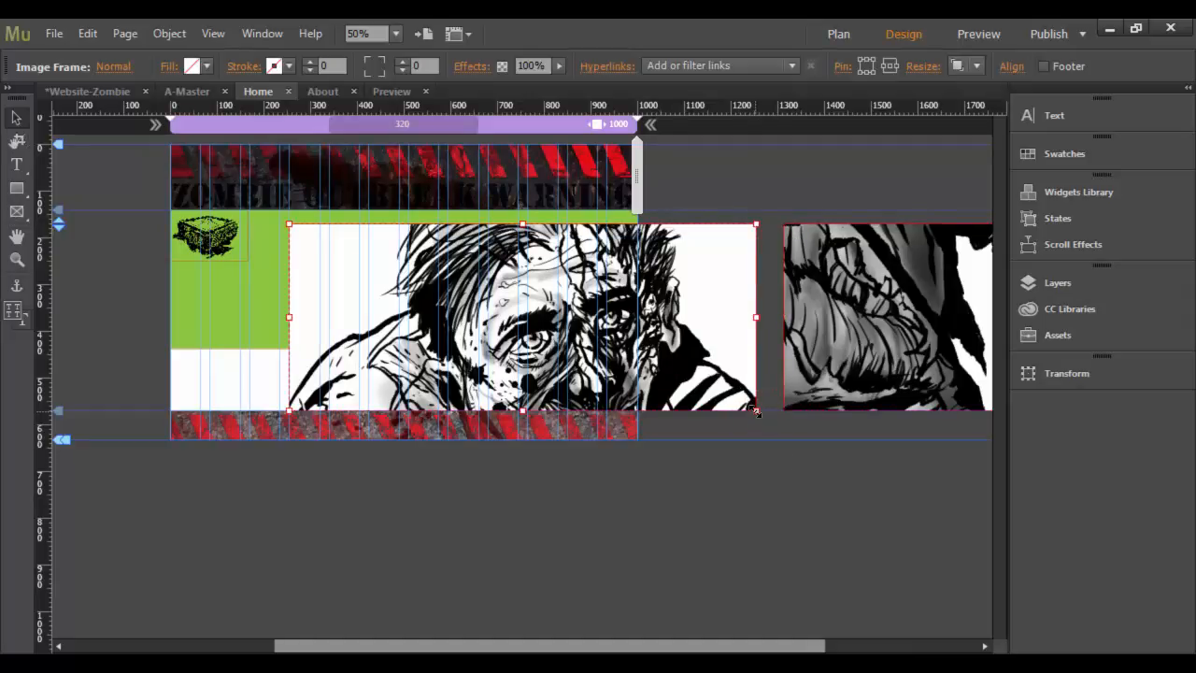
{"action": "left_click_drag", "start_coordinate": [755, 411], "coordinate": [368, 267]}
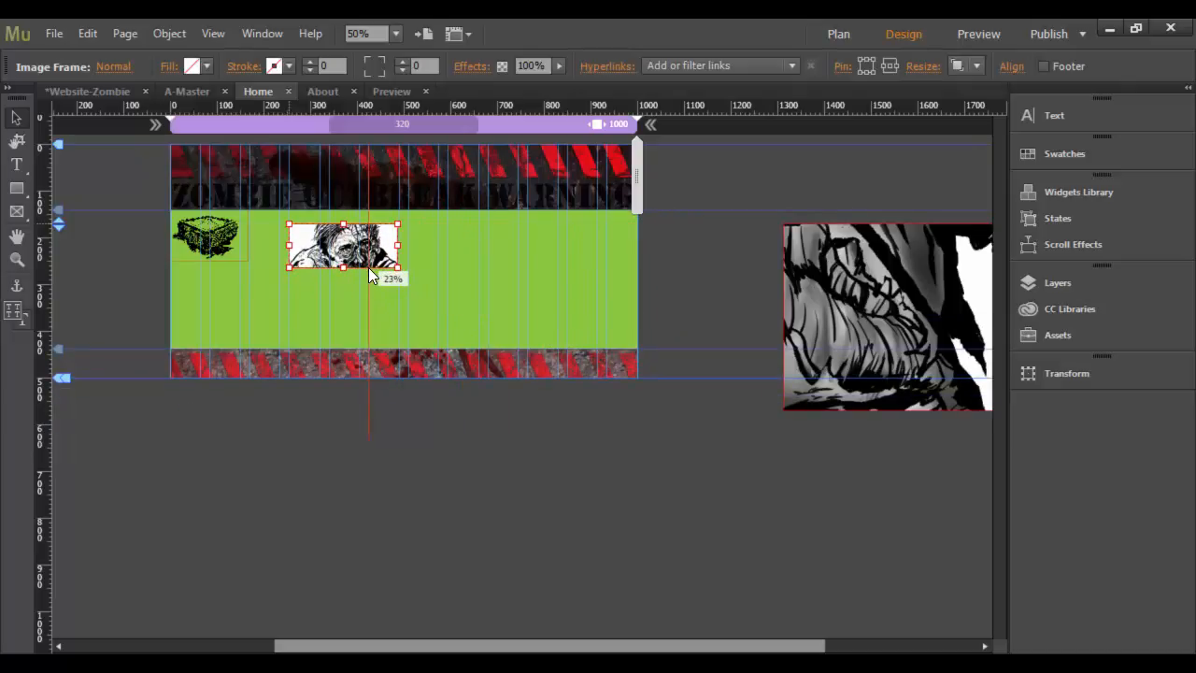
{"action": "left_click_drag", "start_coordinate": [812, 304], "coordinate": [519, 310]}
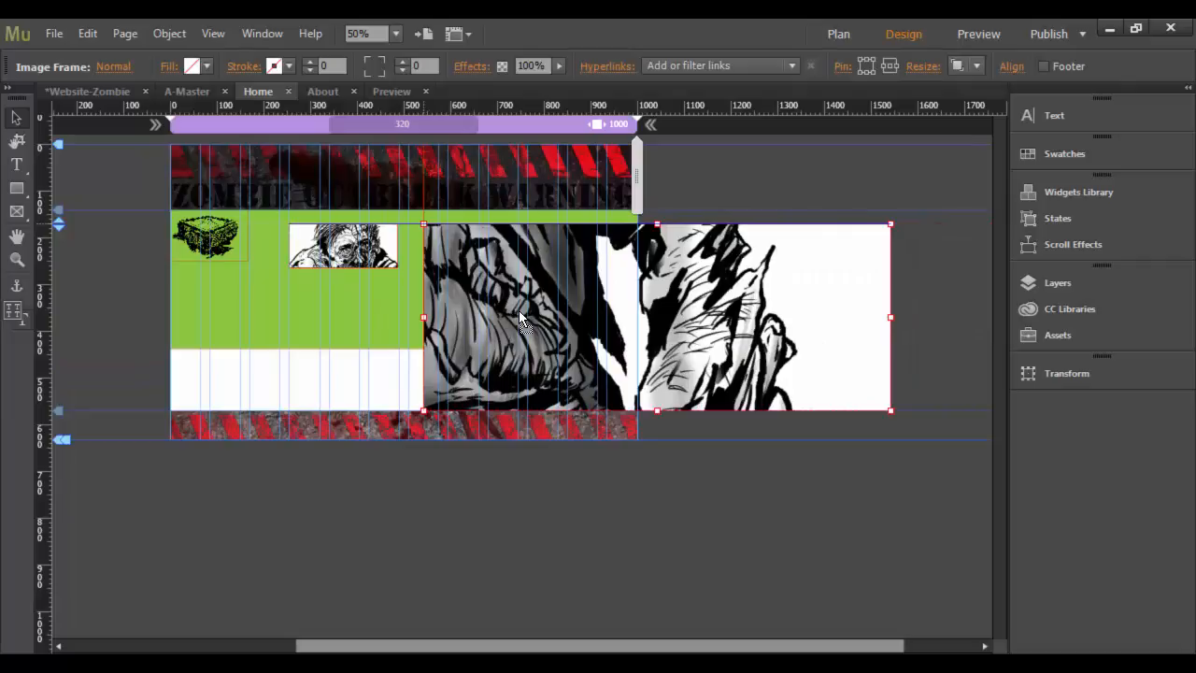
{"action": "left_click_drag", "start_coordinate": [893, 412], "coordinate": [530, 258]}
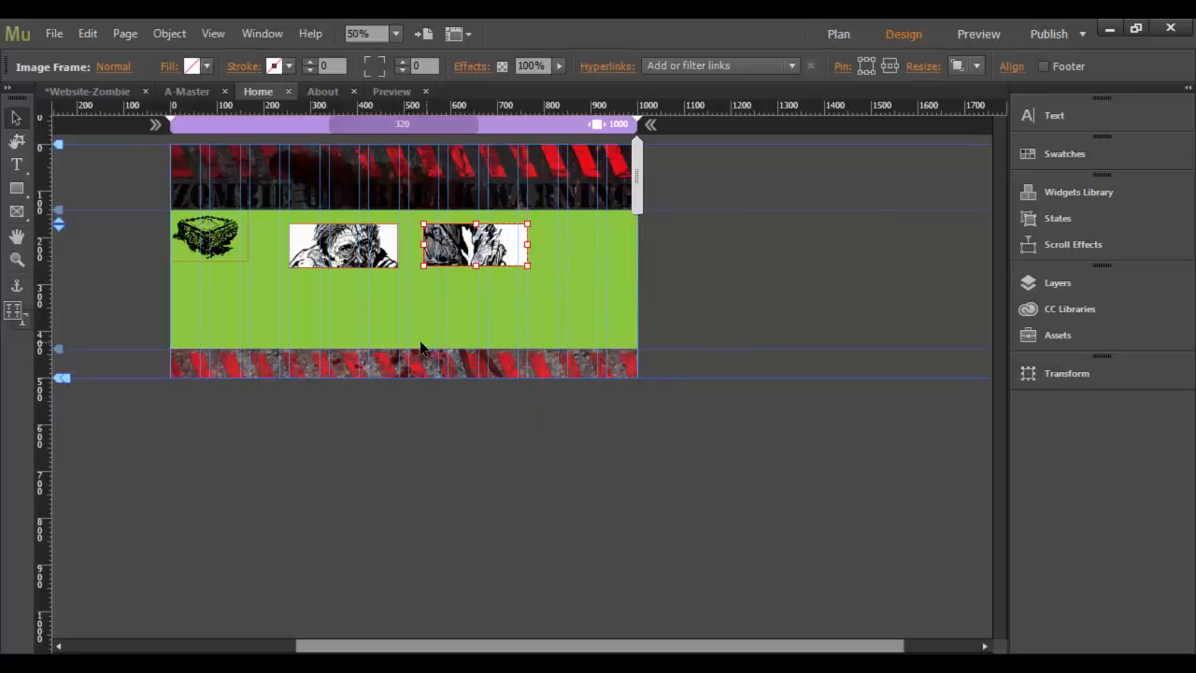
Align the 2b image with the face image's top and bottom edges, matching its size and leaving a gap of about 25 px
{"action": "key", "text": "ctrl+="}
{"action": "key", "text": "ctrl+="}
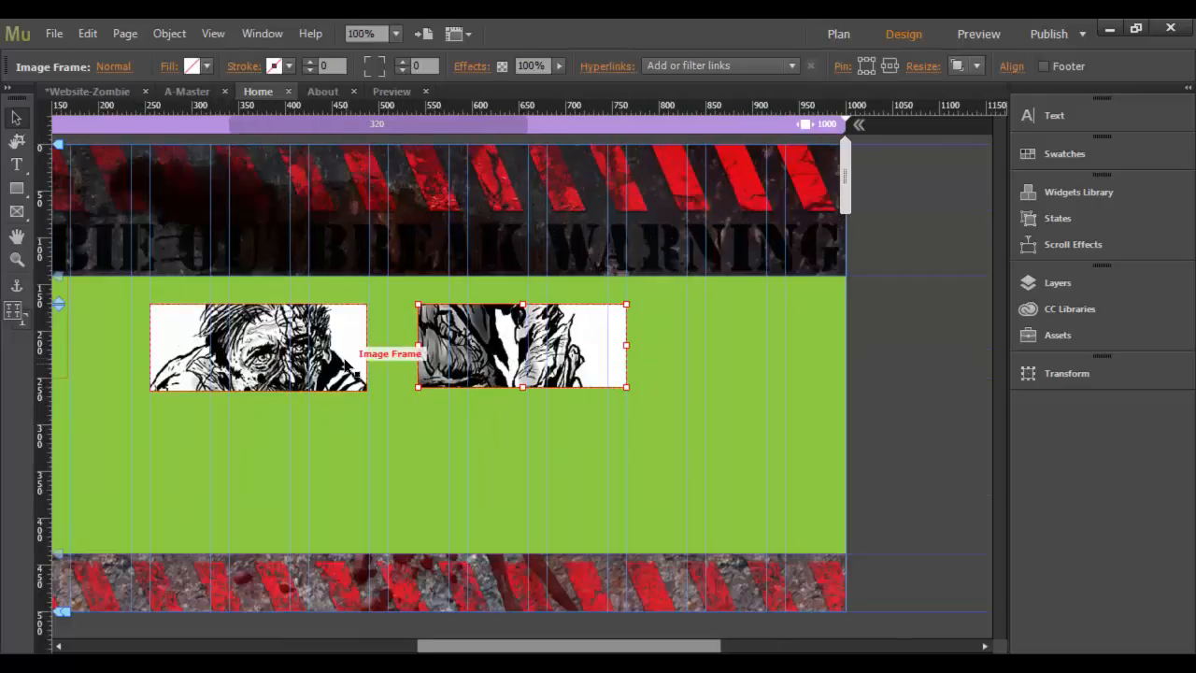
{"action": "left_click_drag", "start_coordinate": [509, 352], "coordinate": [513, 366]}
{"action": "left_click_drag", "start_coordinate": [488, 362], "coordinate": [493, 358]}
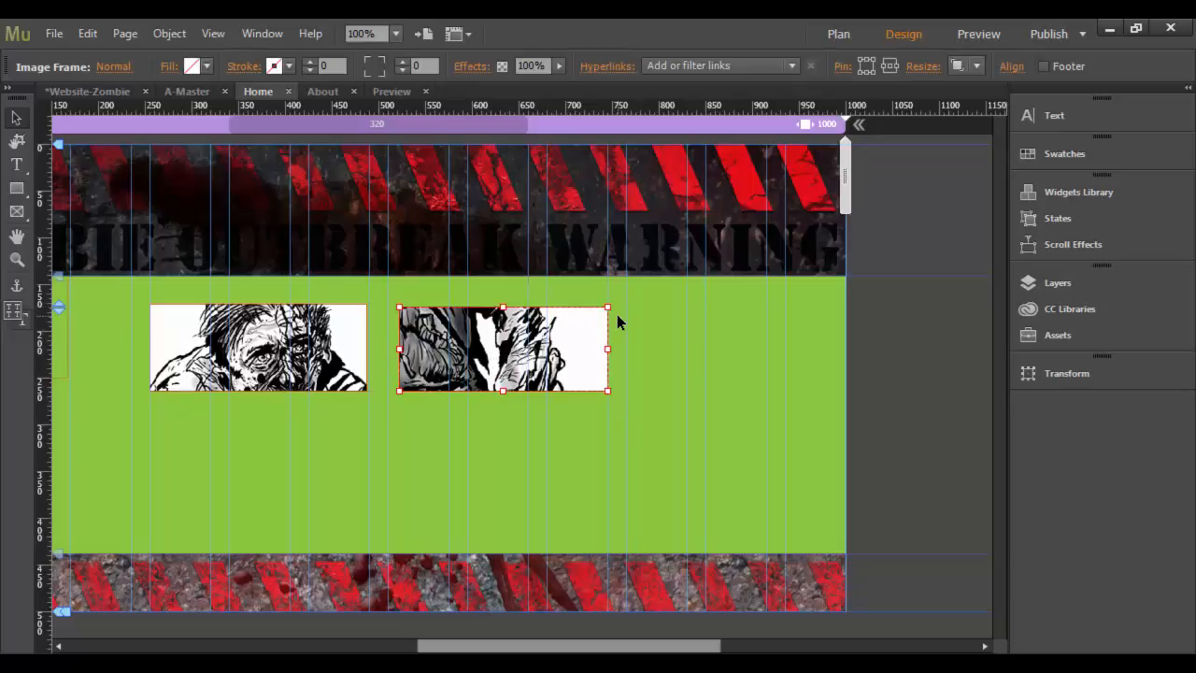
{"action": "left_click_drag", "start_coordinate": [607, 309], "coordinate": [617, 312]}
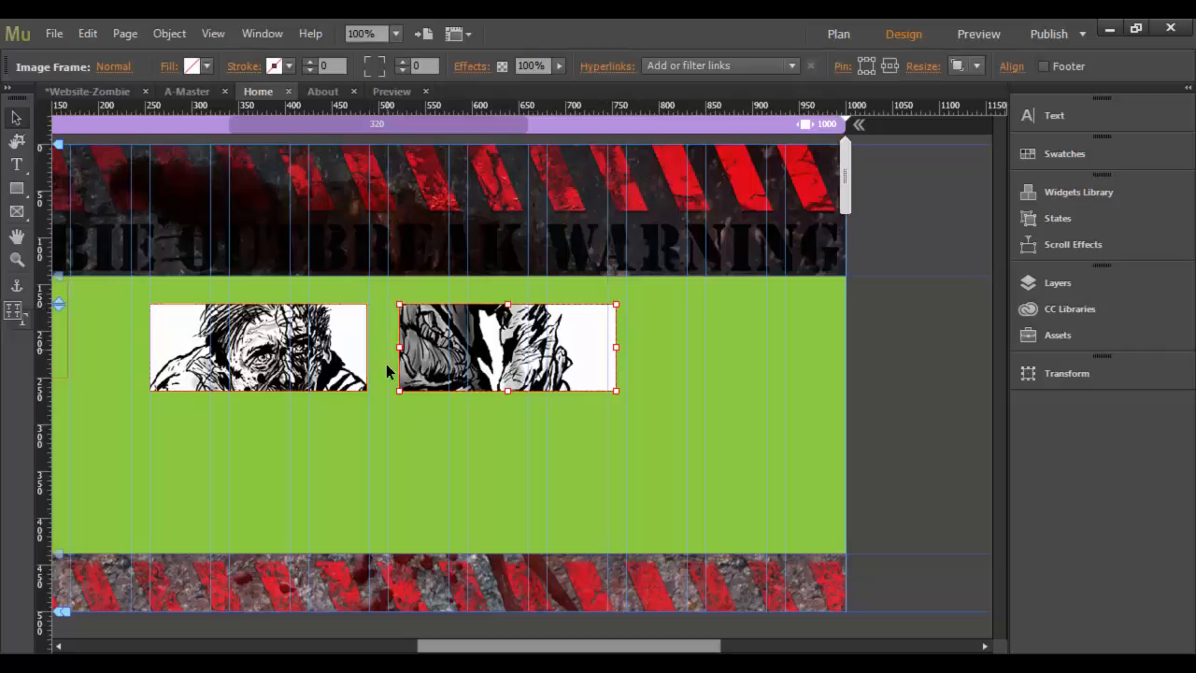
{"action": "left_click_drag", "start_coordinate": [520, 372], "coordinate": [516, 378]}
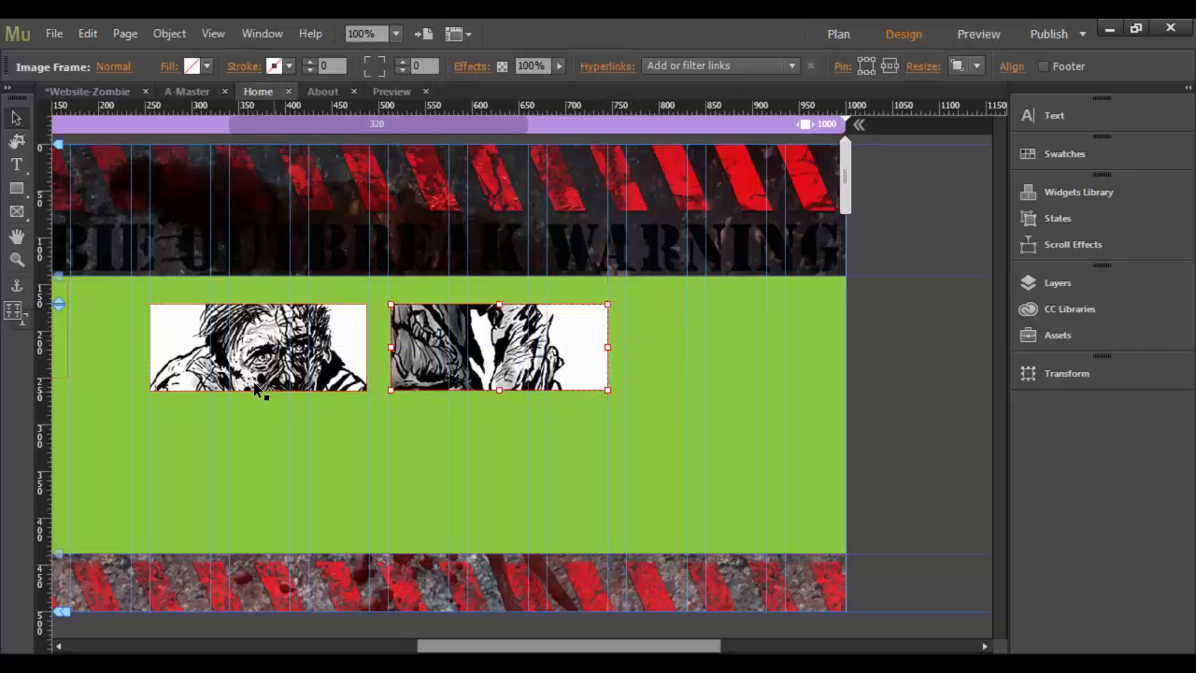
{"action": "left_click", "coordinate": [213, 33]}
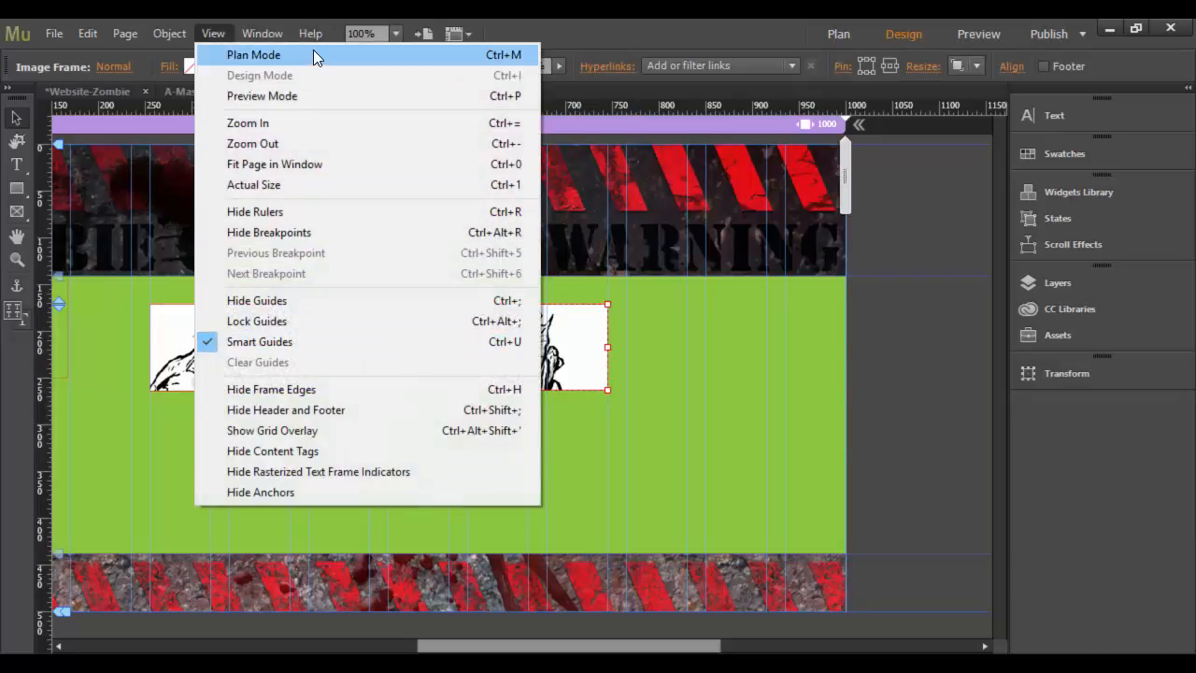
{"action": "left_click", "coordinate": [681, 33]}
{"action": "left_click", "coordinate": [892, 462]}
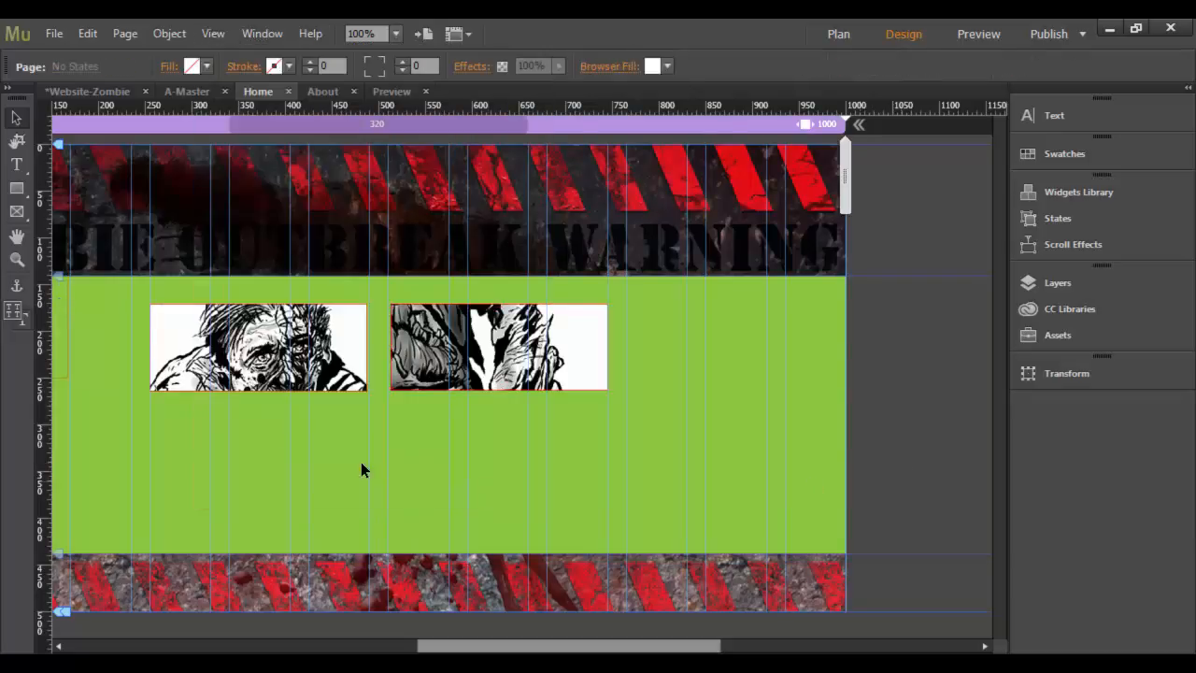
{"action": "key", "text": "z"}
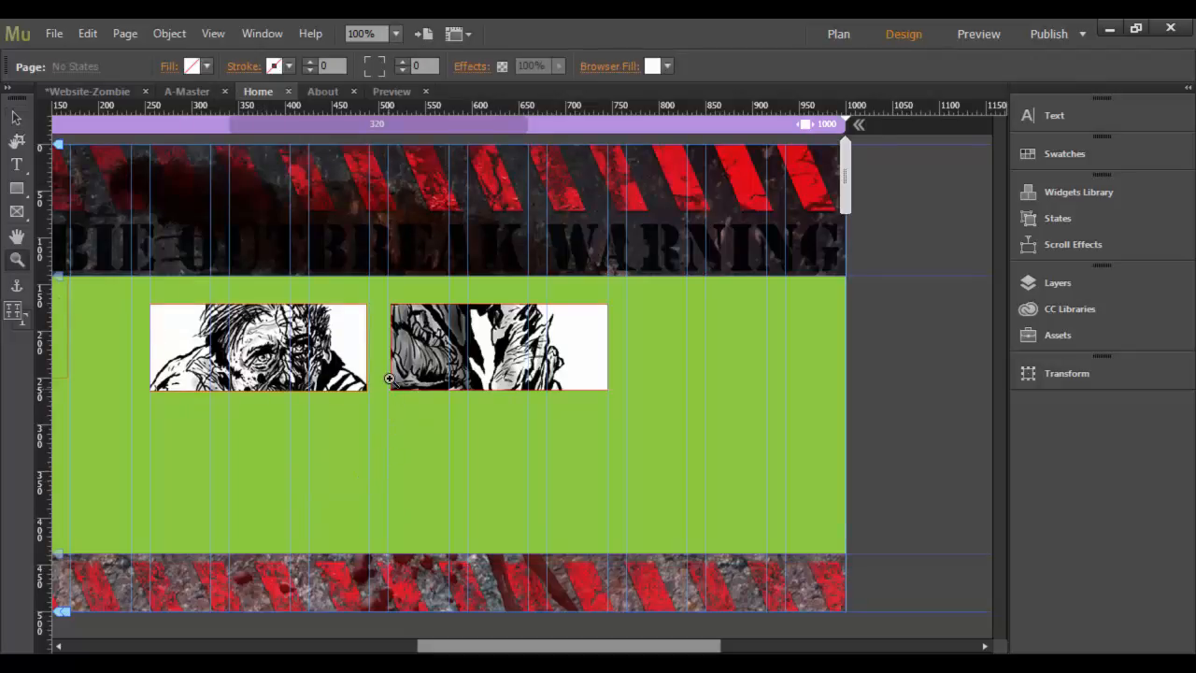
{"action": "left_click", "coordinate": [389, 379], "text": "alt"}
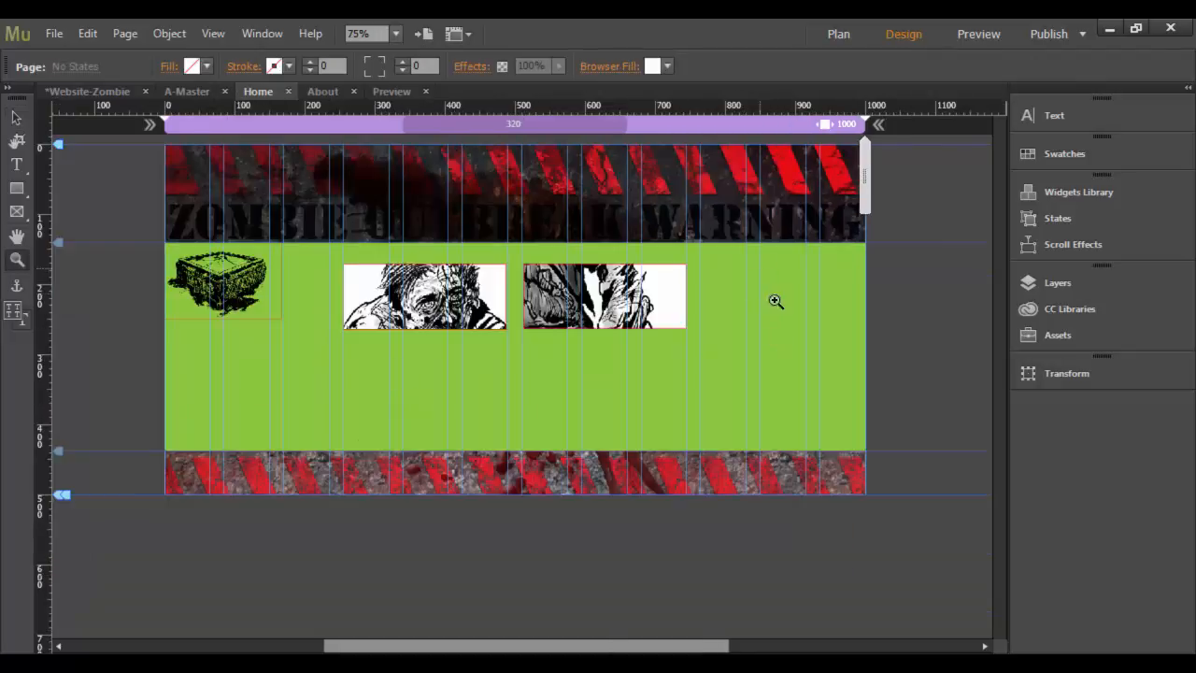
{"action": "left_click", "coordinate": [541, 305]}
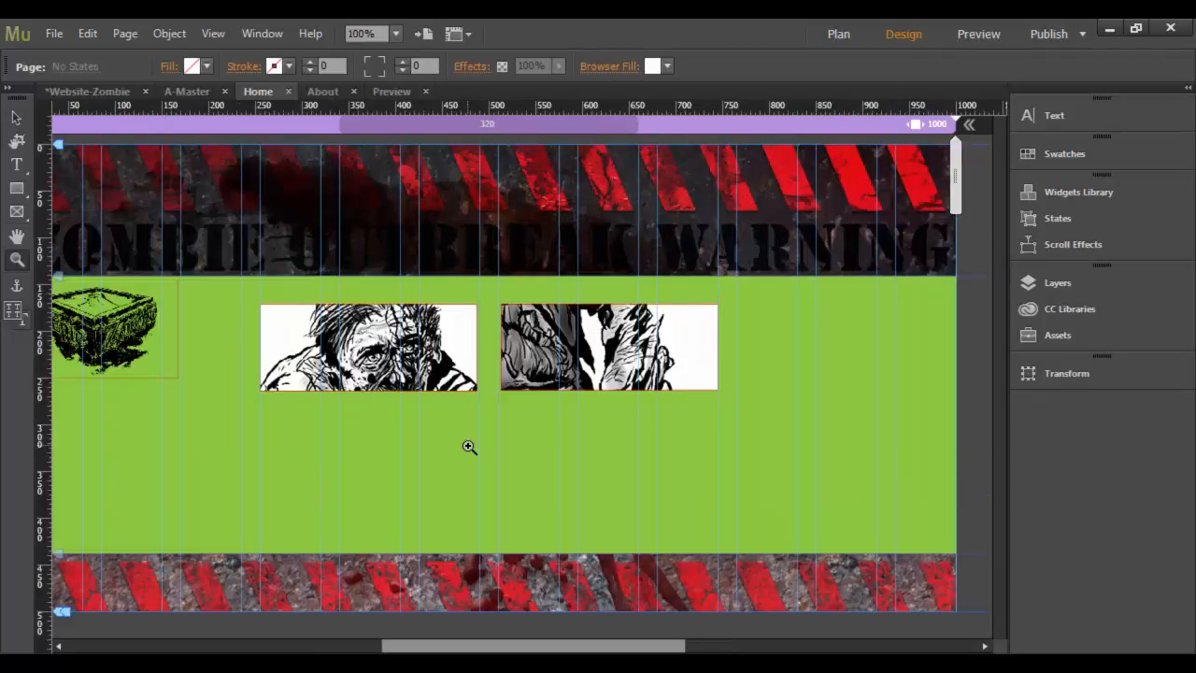
{"action": "left_click", "coordinate": [482, 403], "text": "alt"}
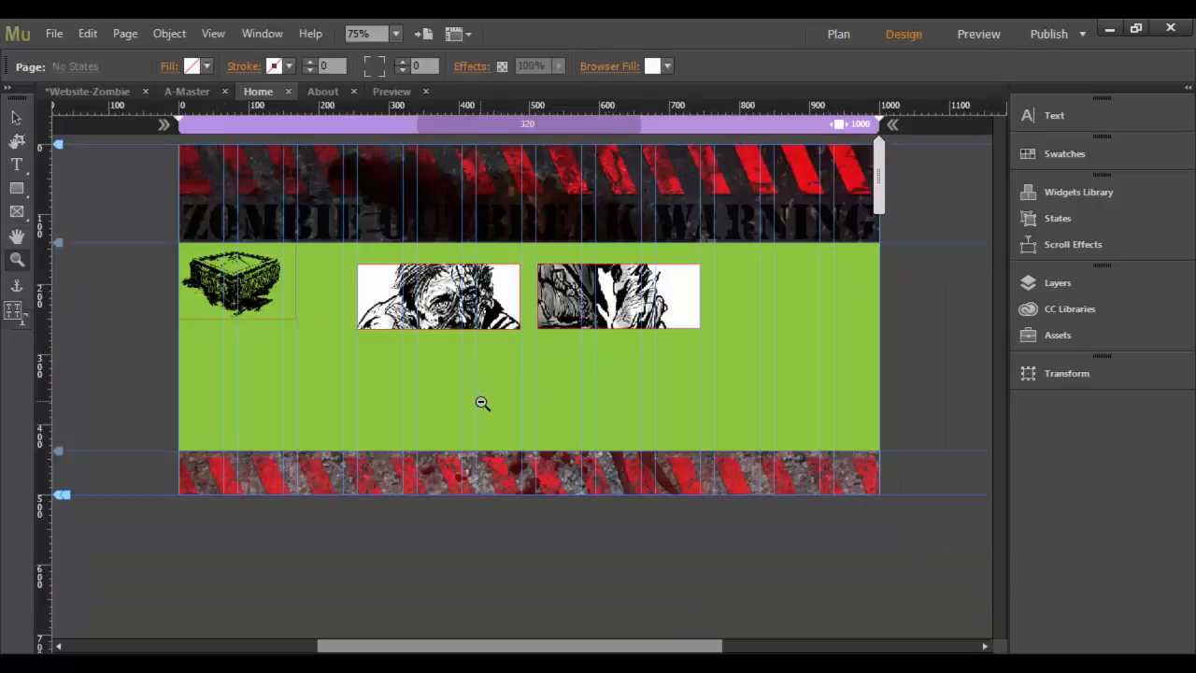
Check the A-Master page from the site plan and return to the Home page
{"action": "left_click", "coordinate": [102, 86]}
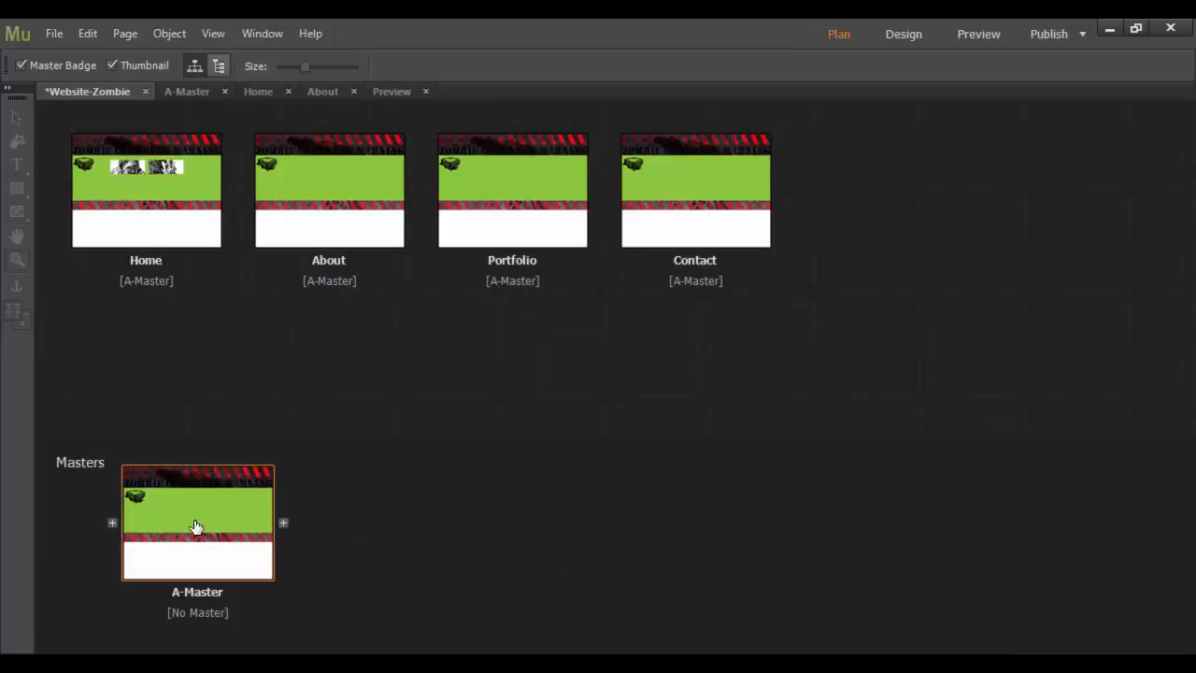
{"action": "double_click", "coordinate": [188, 521]}
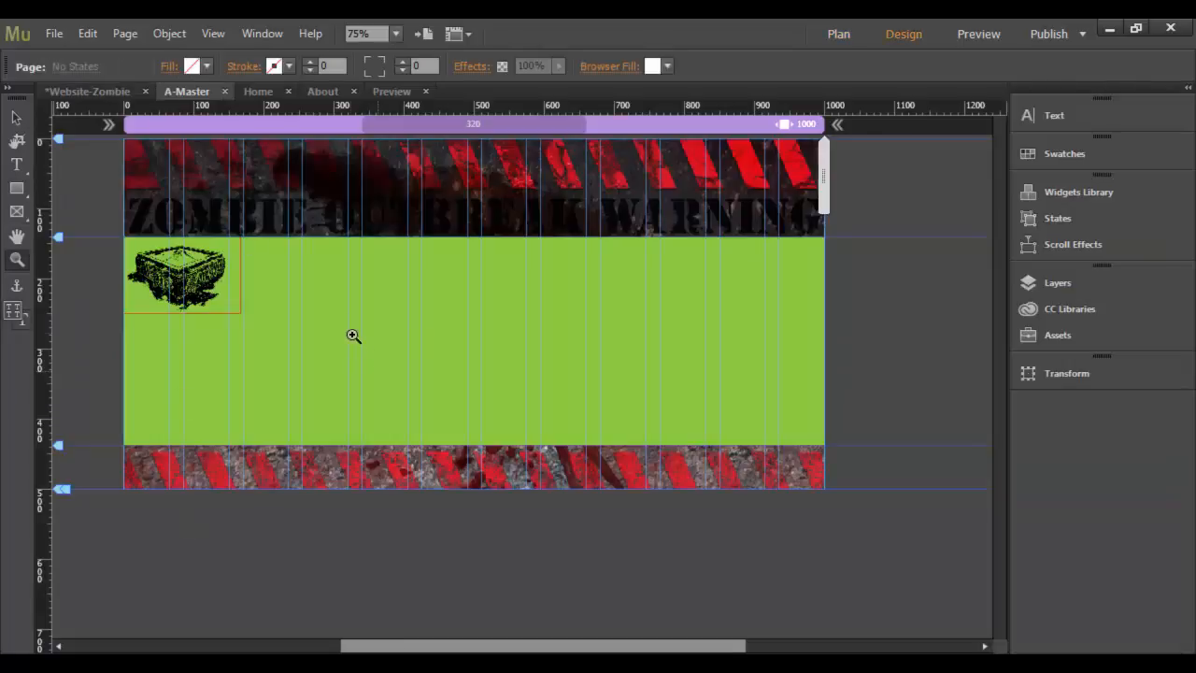
{"action": "left_click", "coordinate": [100, 89]}
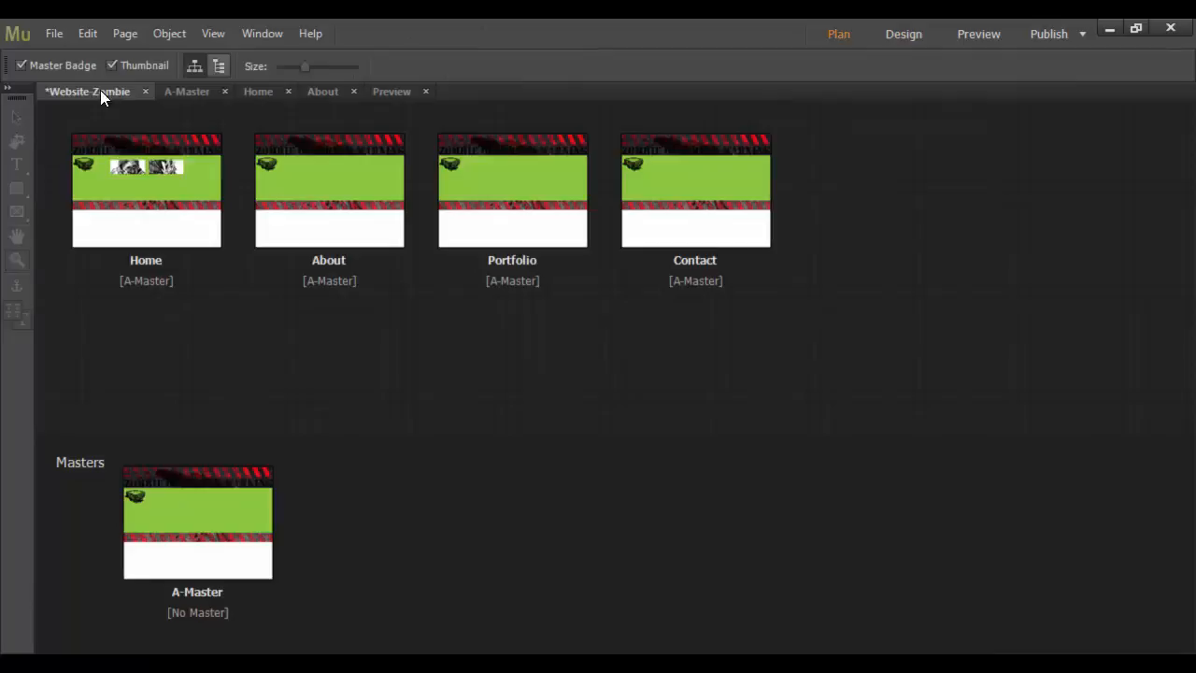
{"action": "double_click", "coordinate": [174, 181]}
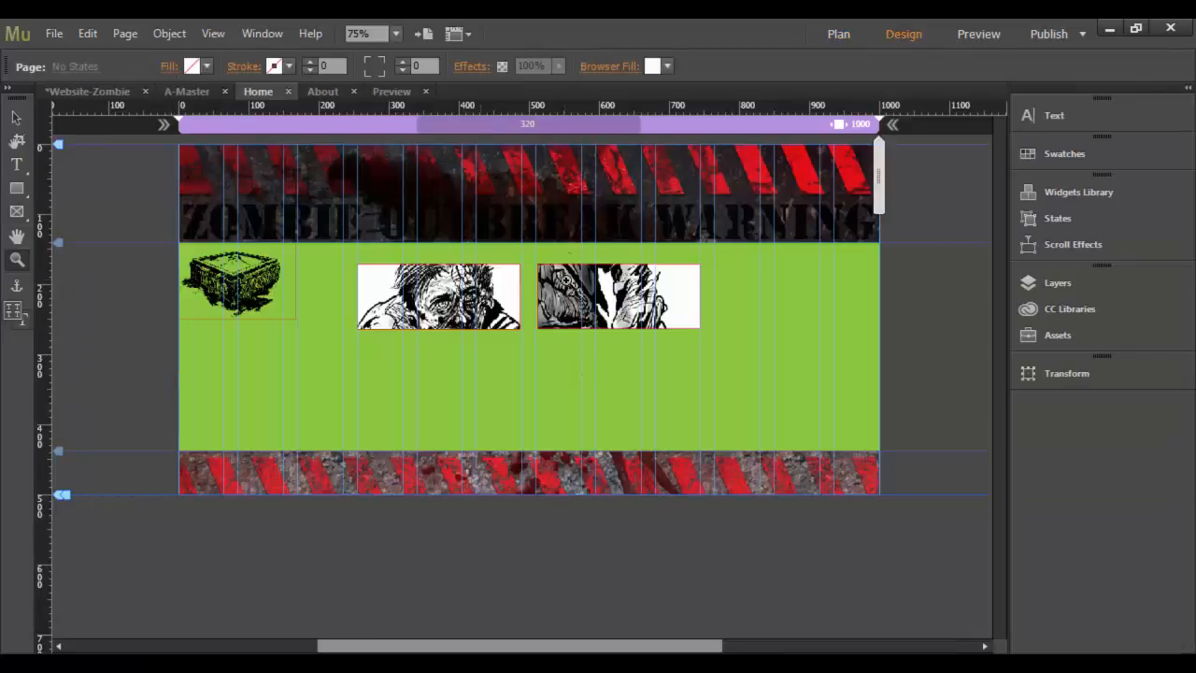